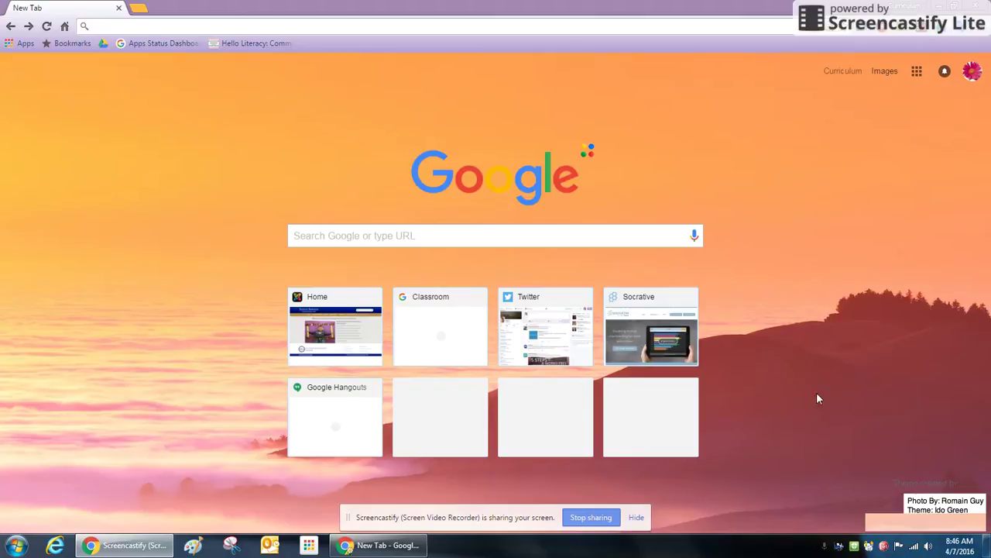
Step: Create a new blank Google Form from Google Drive's New > More menu
left_click(919, 72)
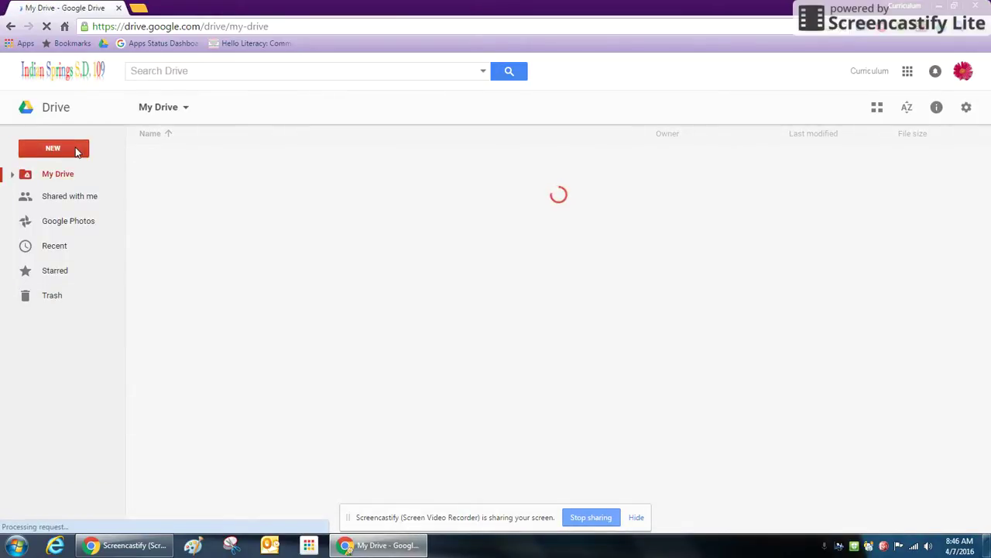
left_click(76, 152)
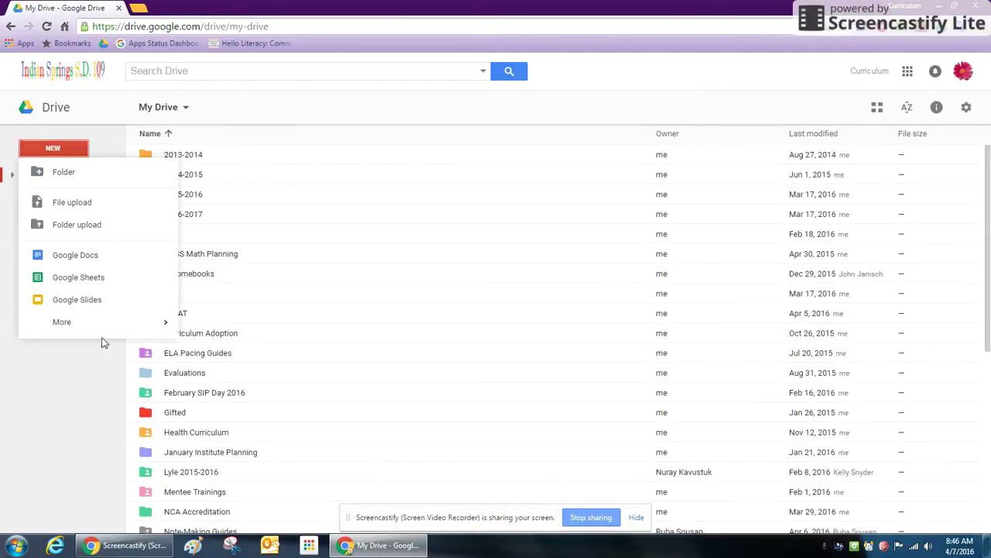
mouse_move(105, 331)
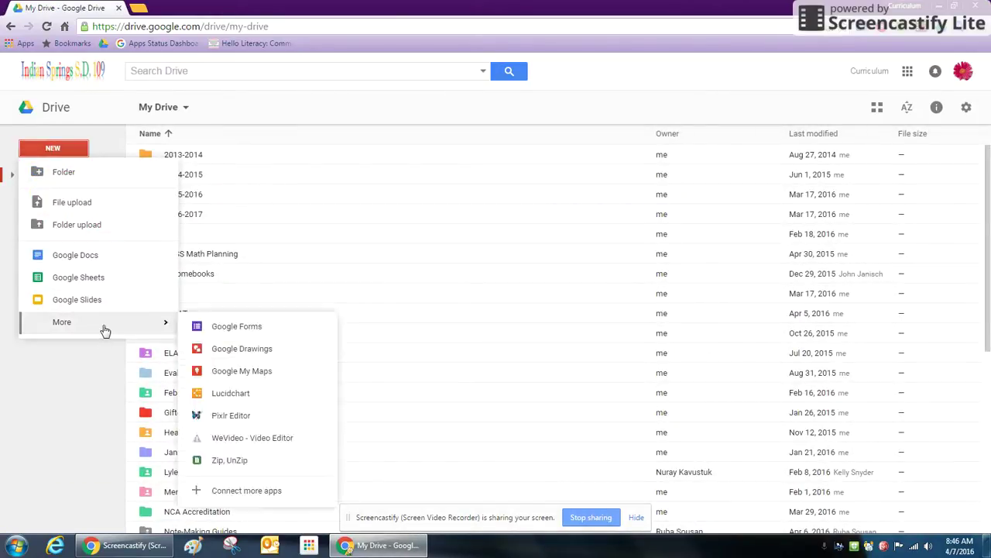
left_click(298, 335)
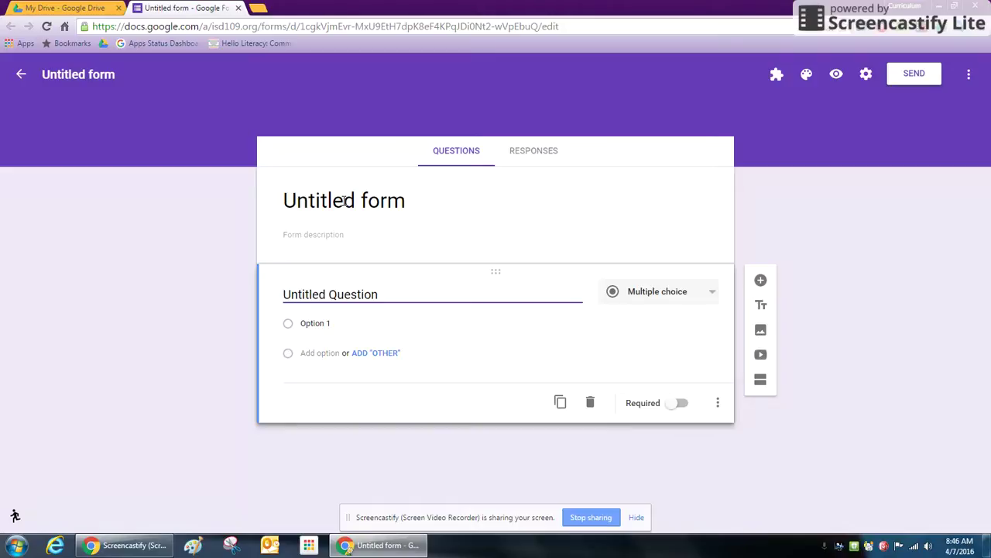
Step: Title the form 'Thinking Differently' and ask 'How did Steve Jobs "think differently" throughout his lifetime?'
left_click(344, 201)
type("Think")
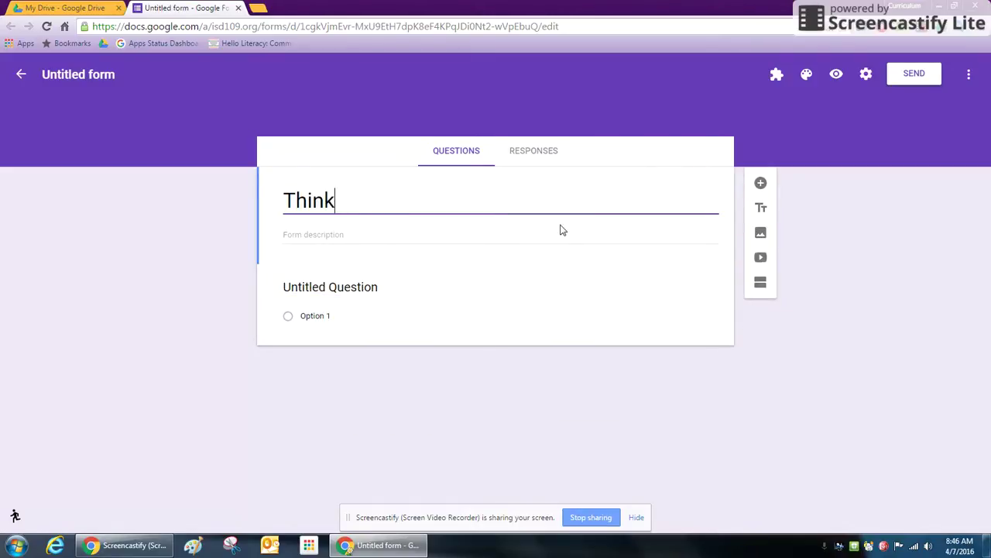
type("ing Differently")
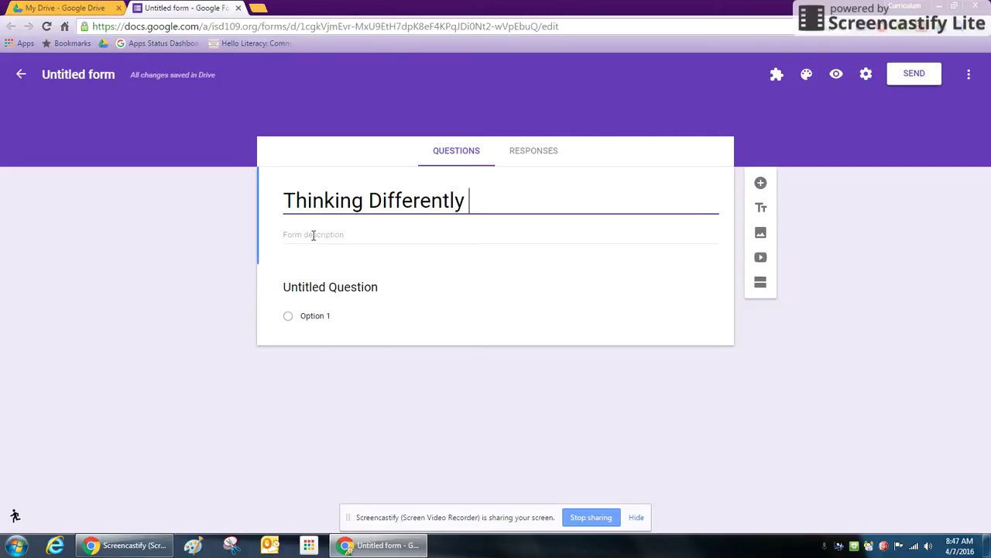
left_click(404, 286)
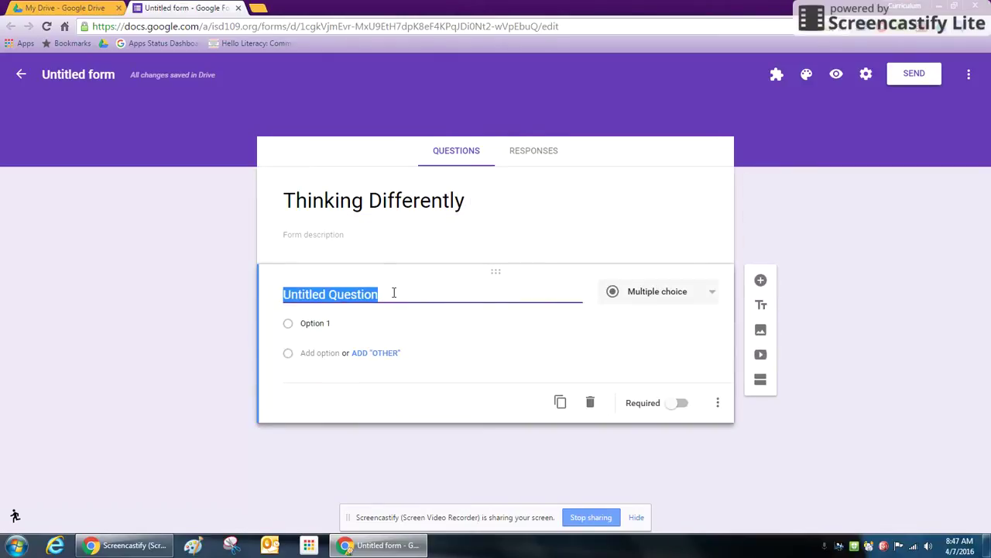
type("How did Steve Jobs")
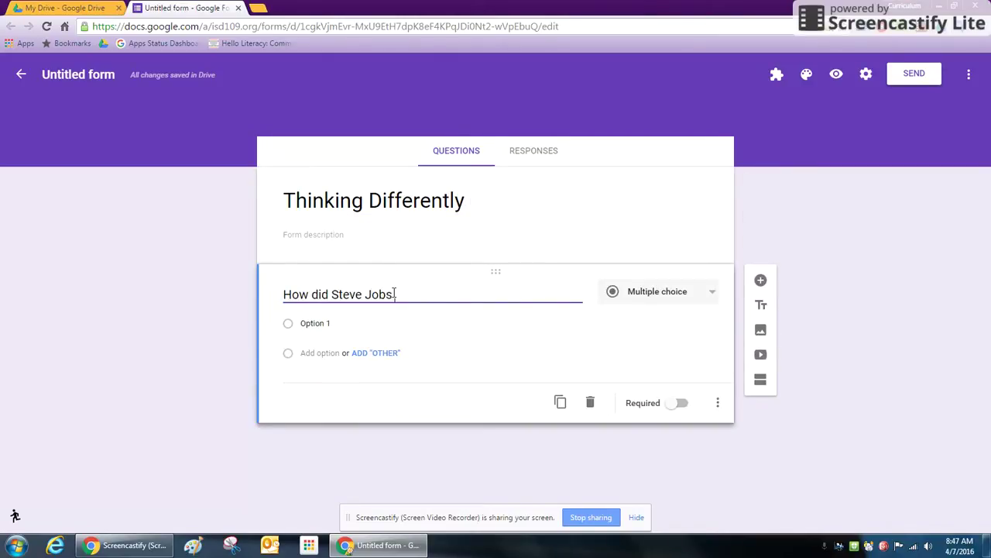
type(" \"think differently\" ")
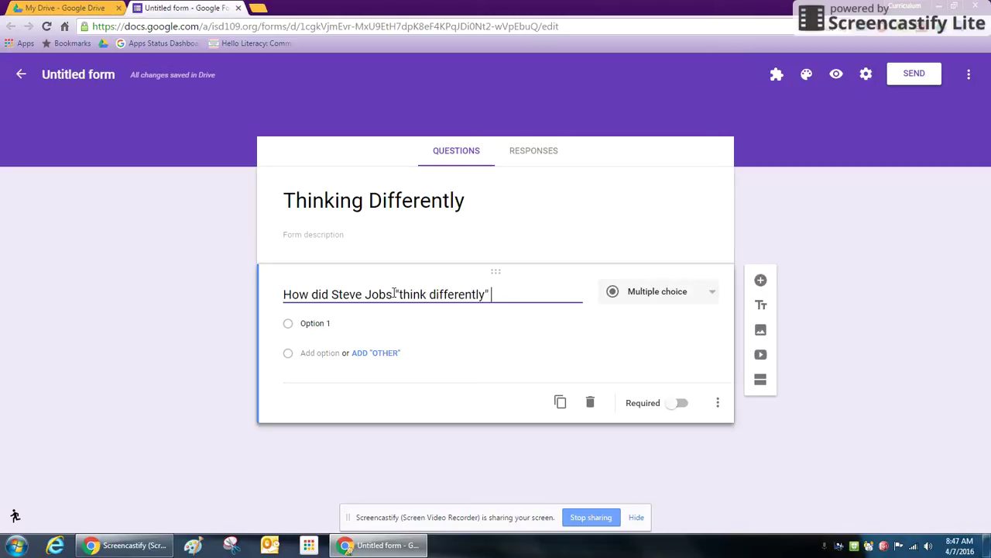
type("throughout his l")
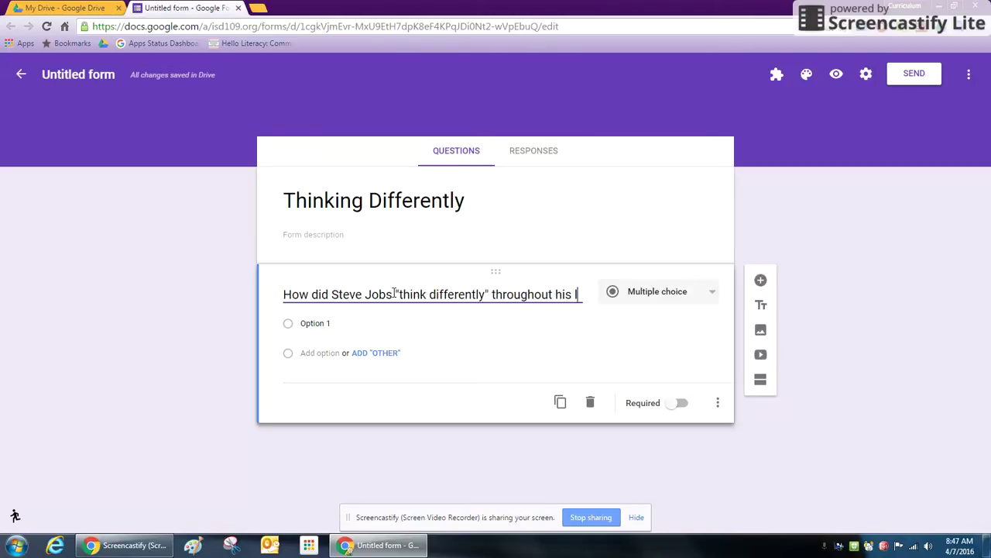
type("ifetime?")
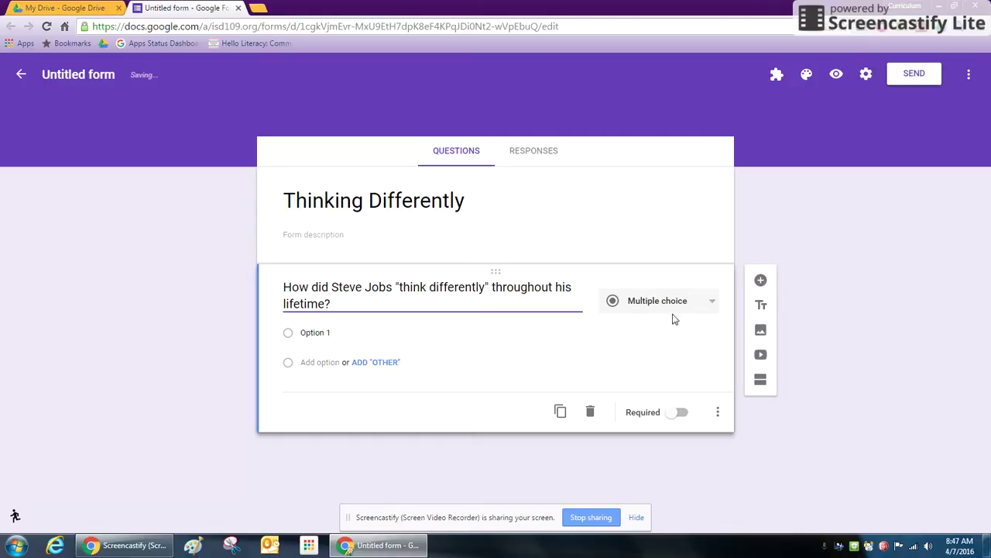
Step: Make the first question a required Paragraph answer
left_click(674, 318)
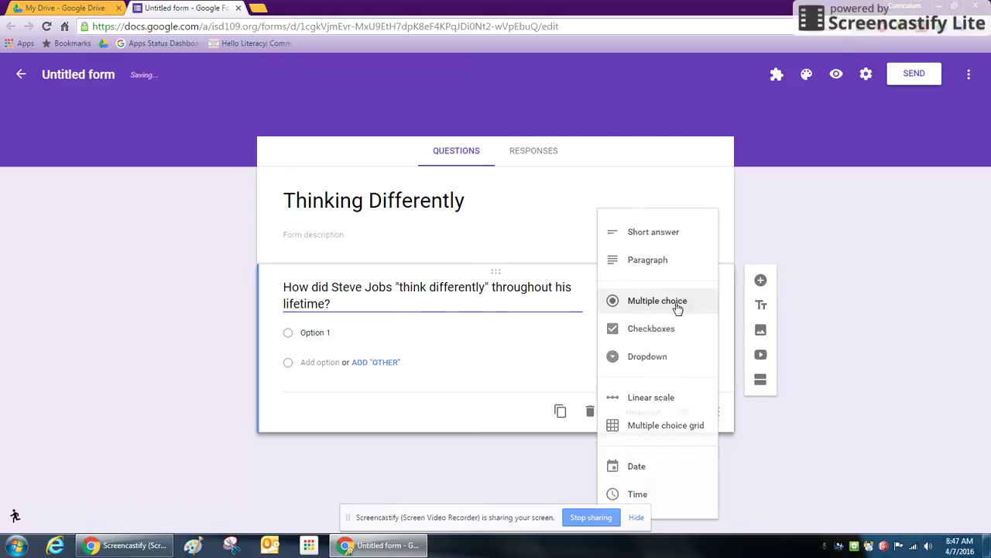
left_click(676, 265)
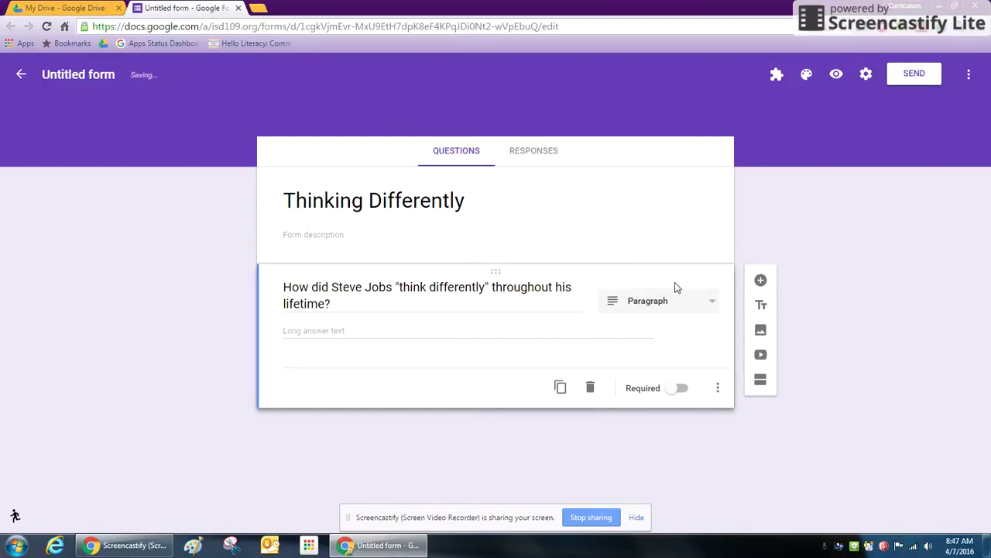
left_click(673, 394)
Step: Add the hint 'Please view the image and videos completely before constructing your response'
left_click(718, 391)
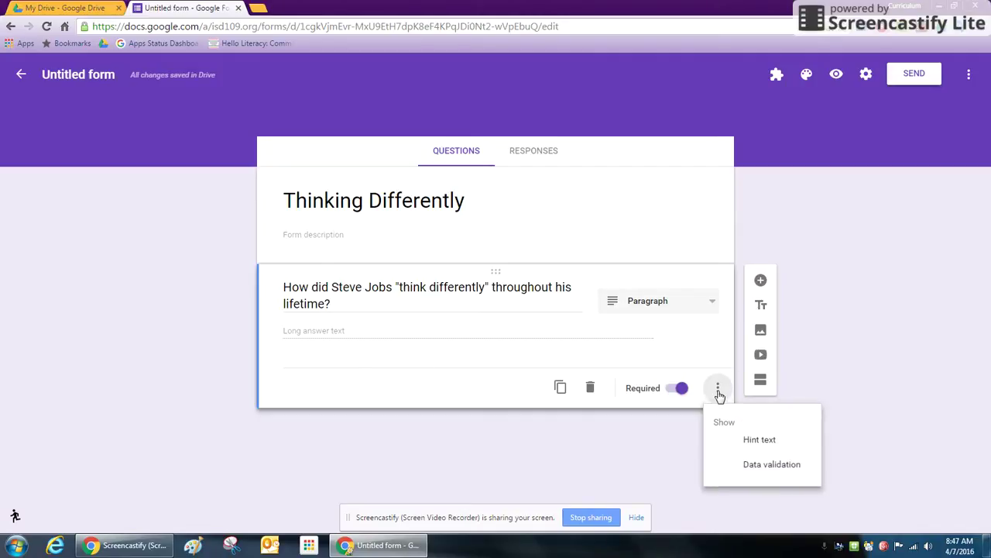
left_click(781, 448)
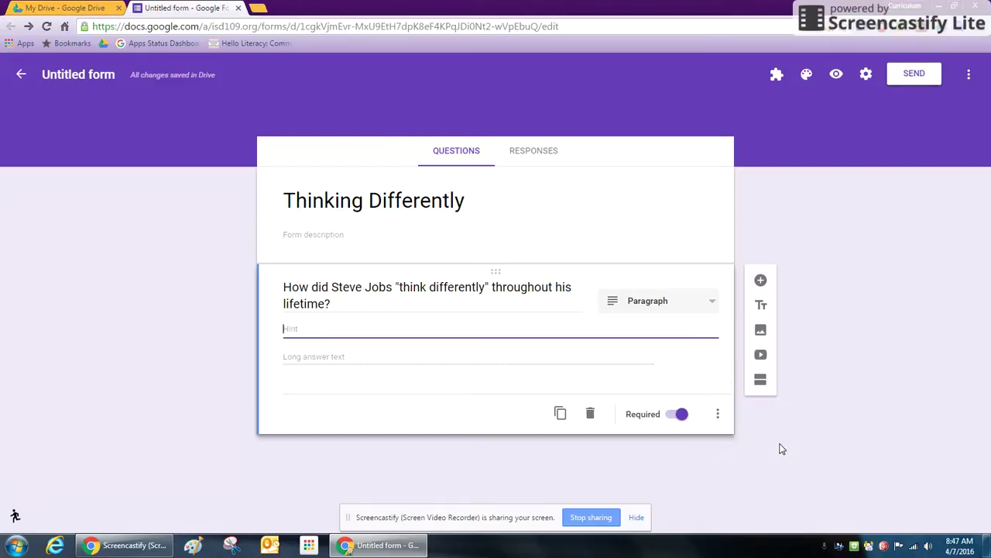
type("Please view ")
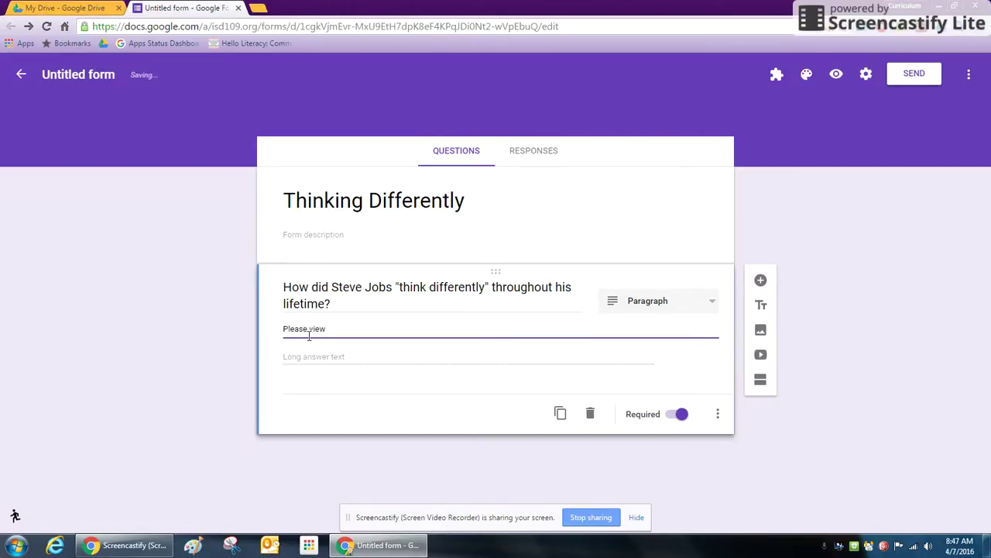
type("the image and videos completely before")
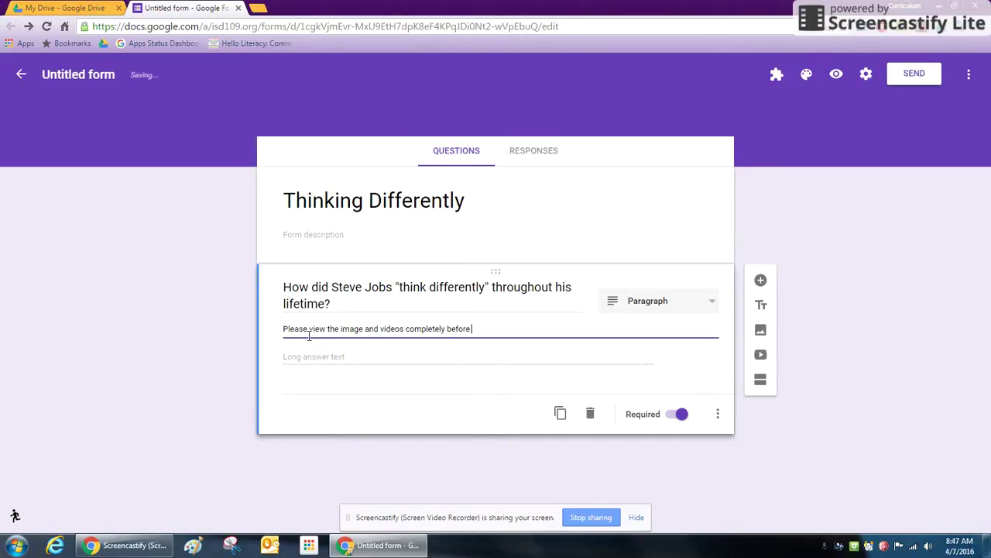
type(" constructing your")
key("BackSpace")
key("BackSpace")
type("ructing your response")
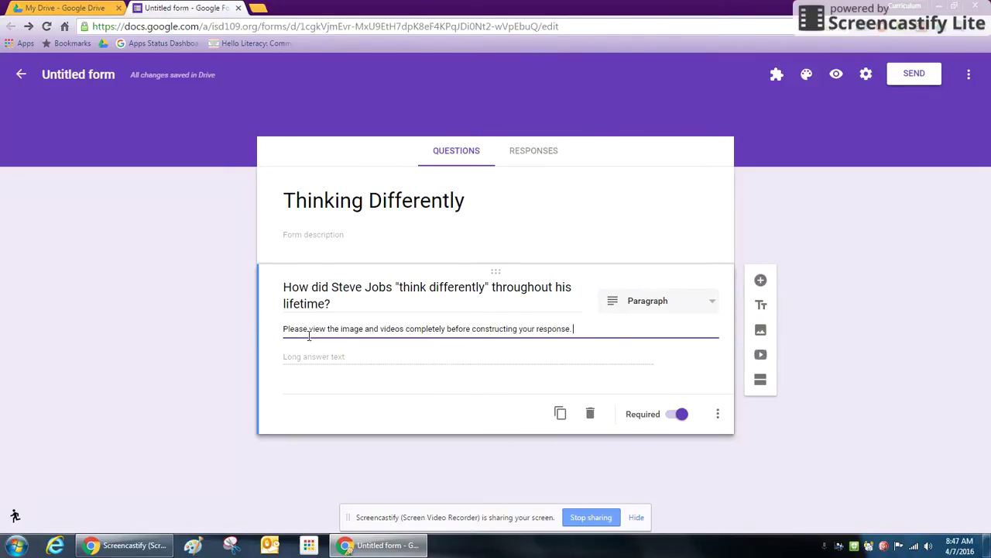
Step: Name the form file 'Thinking Differently' instead of Untitled form
left_click(882, 324)
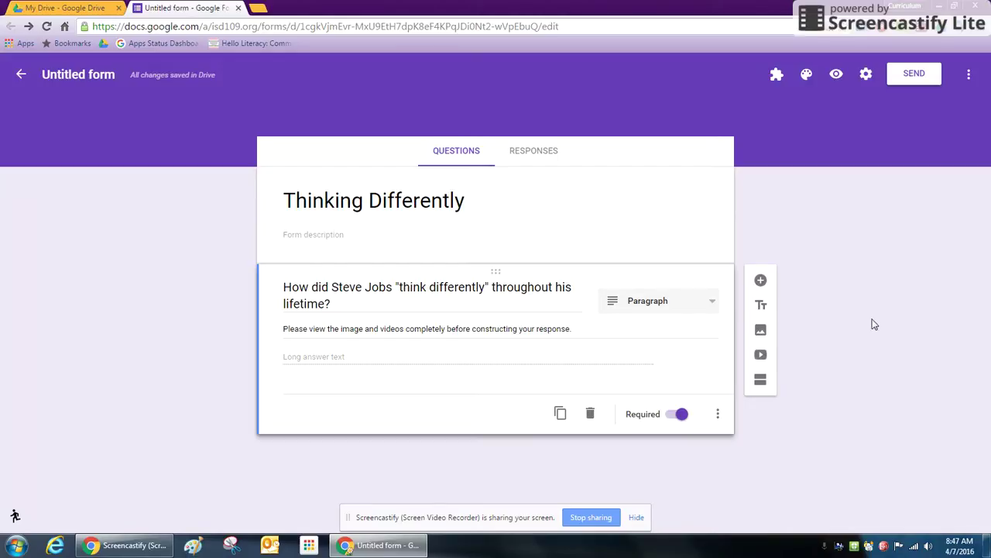
left_click(88, 74)
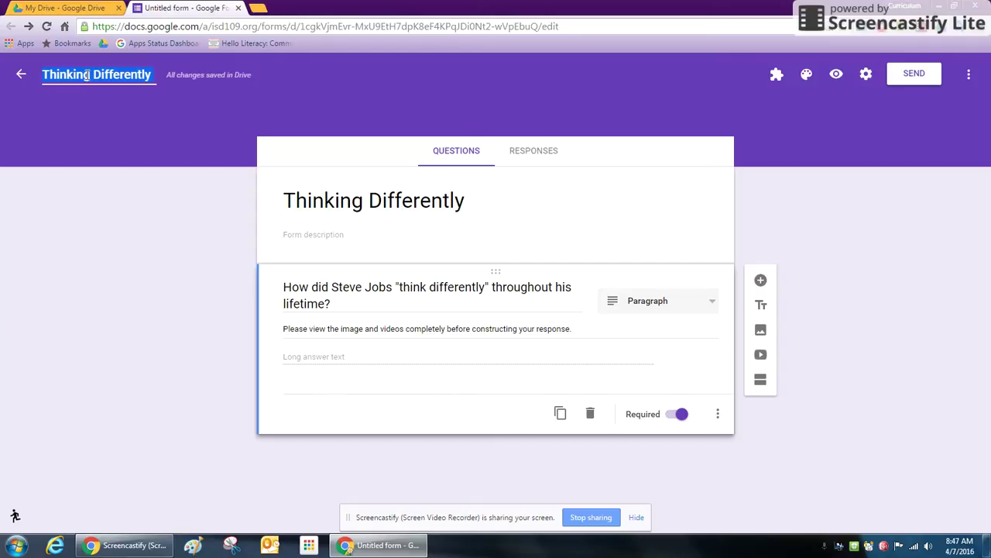
left_click(217, 345)
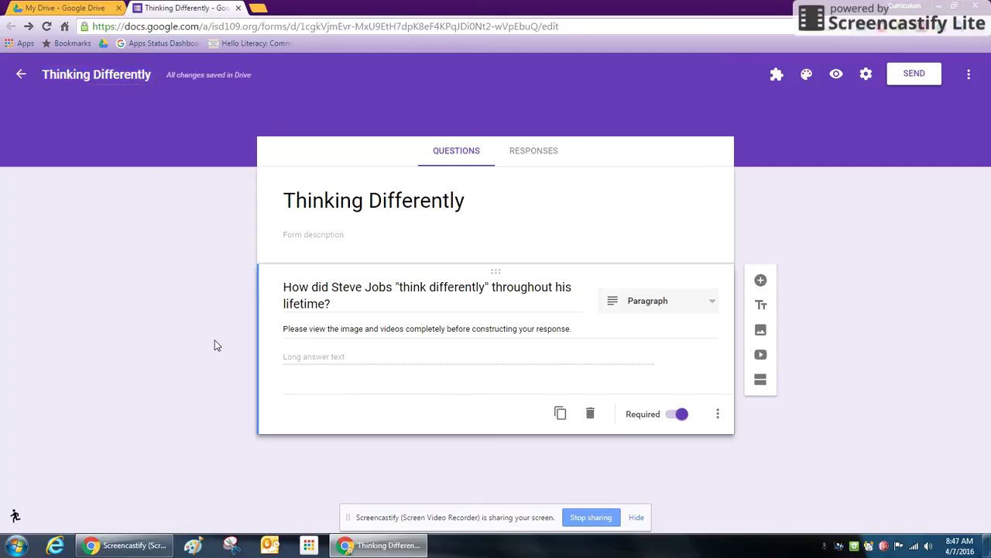
Step: Search images for 'steve jobs' and insert the black-and-white quote image
left_click(762, 331)
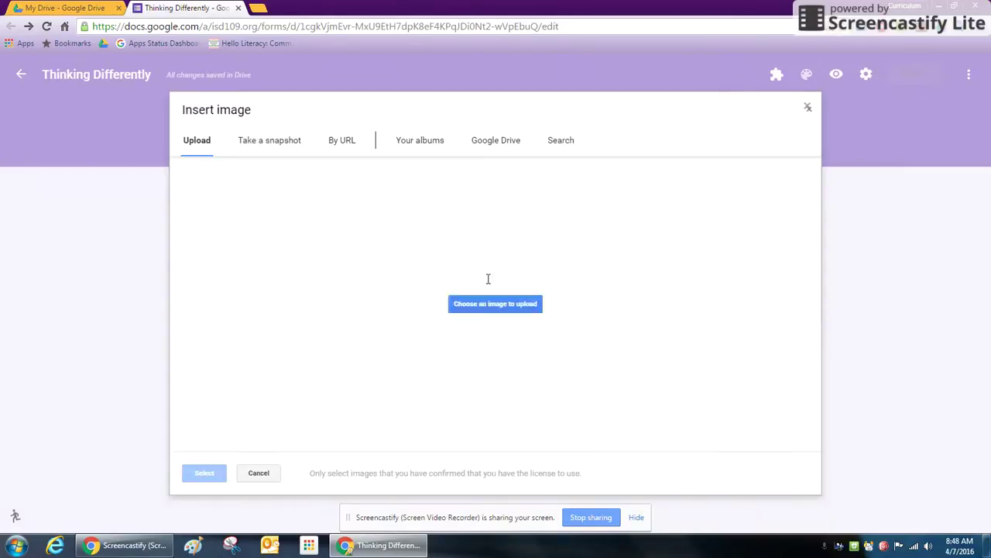
left_click(262, 140)
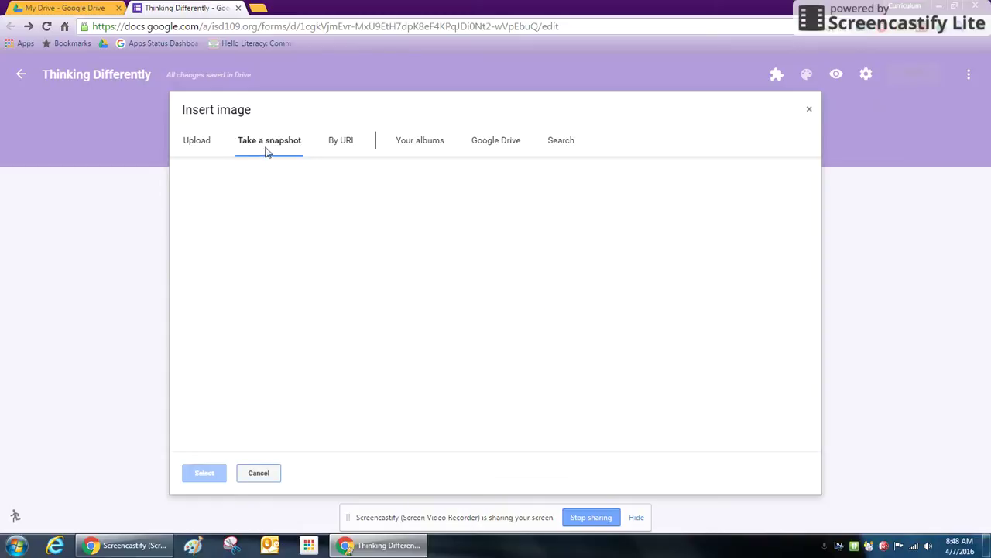
left_click(348, 143)
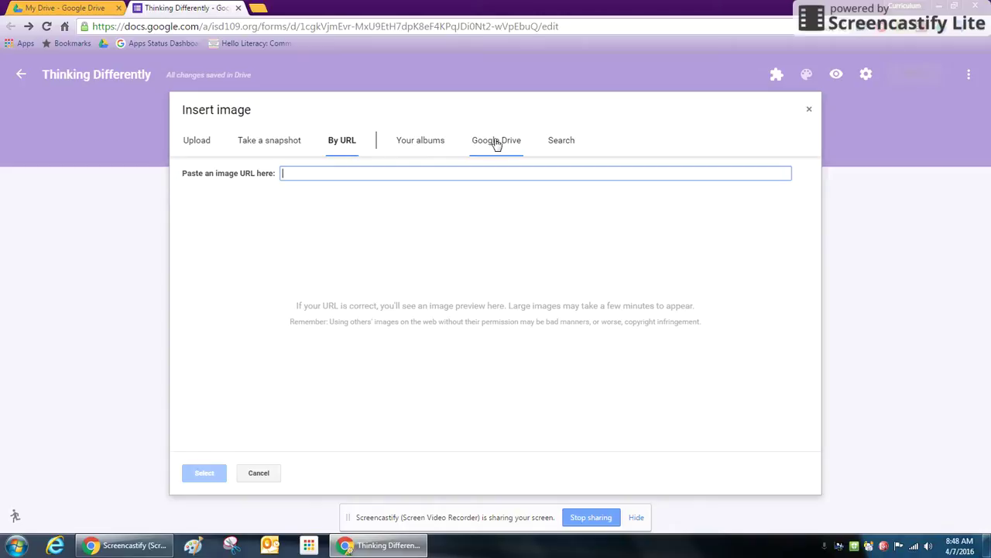
left_click(563, 146)
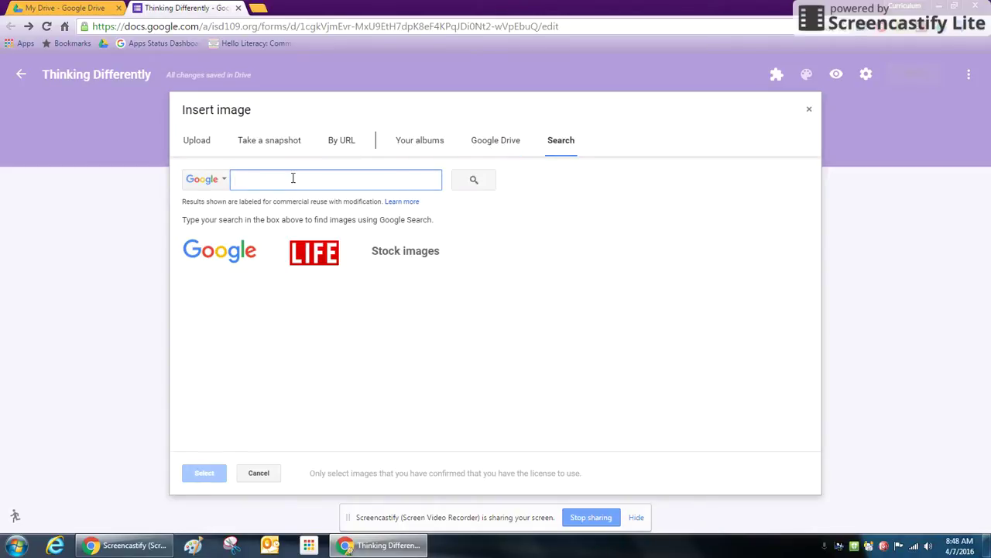
type("steve jobs")
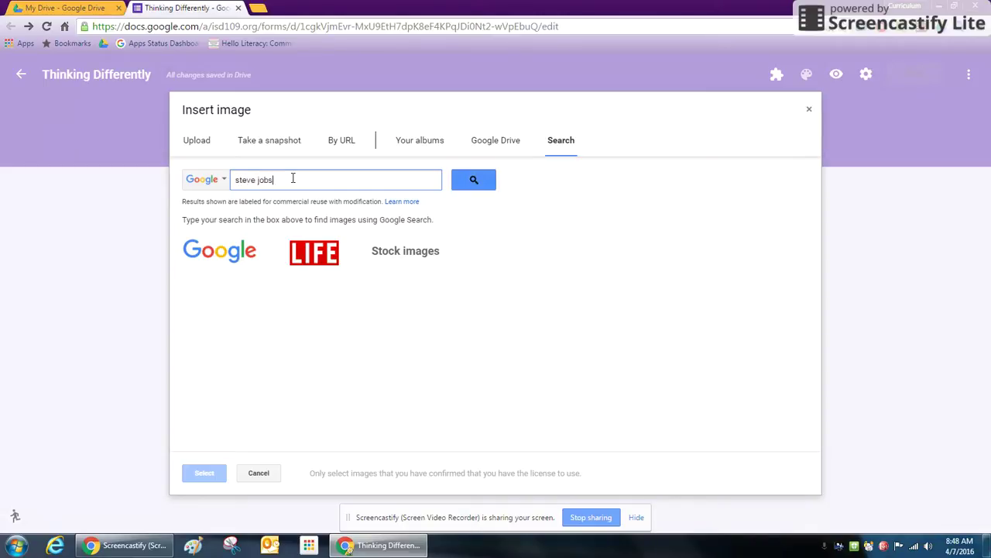
left_click(478, 178)
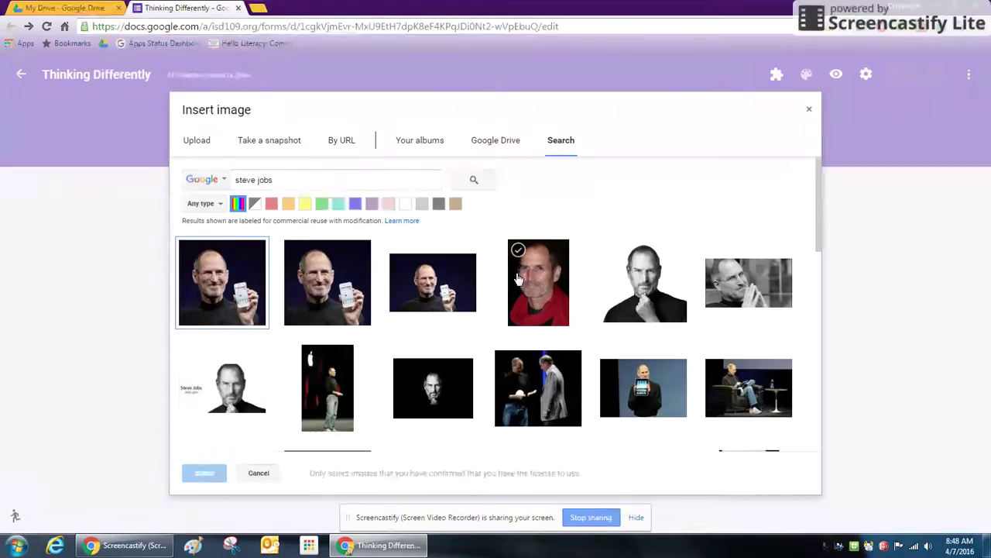
scroll(407, 347, "down", 2)
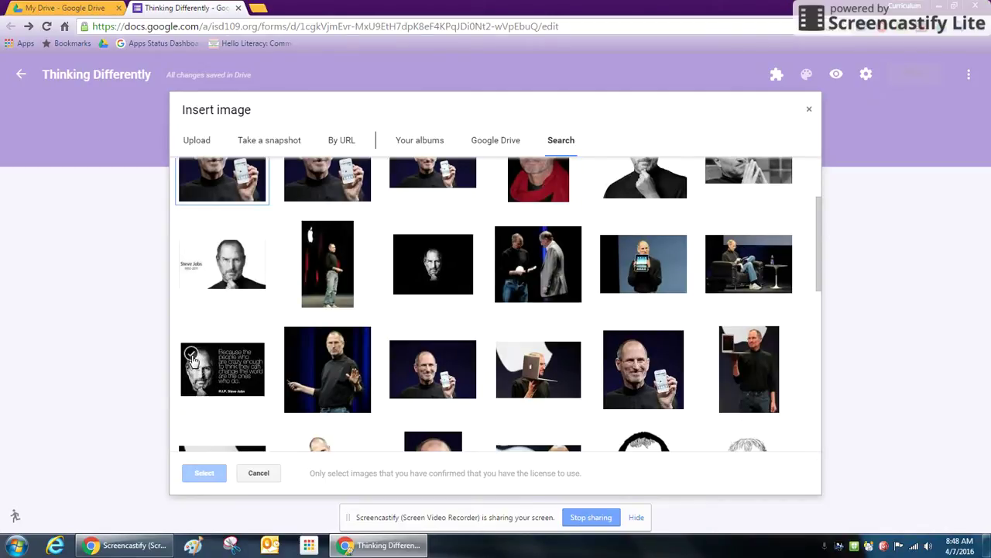
left_click(193, 361)
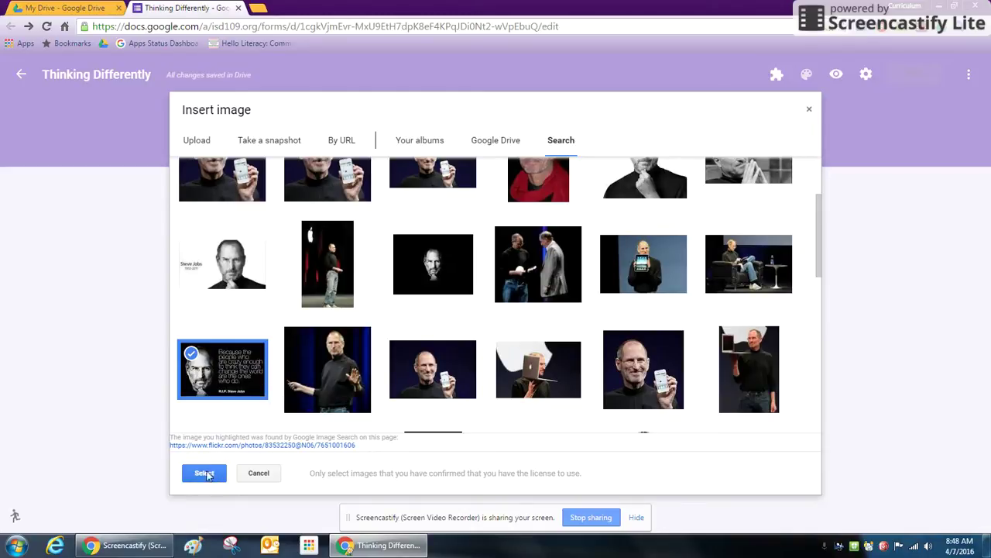
left_click(216, 479)
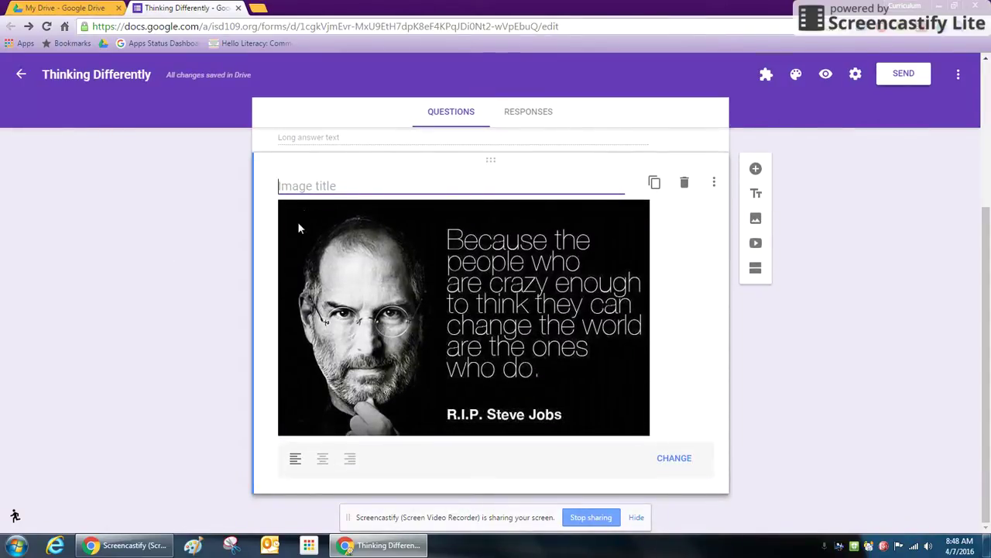
Step: Center-align the quote image in its card and review its placement
left_click(324, 460)
left_click(349, 461)
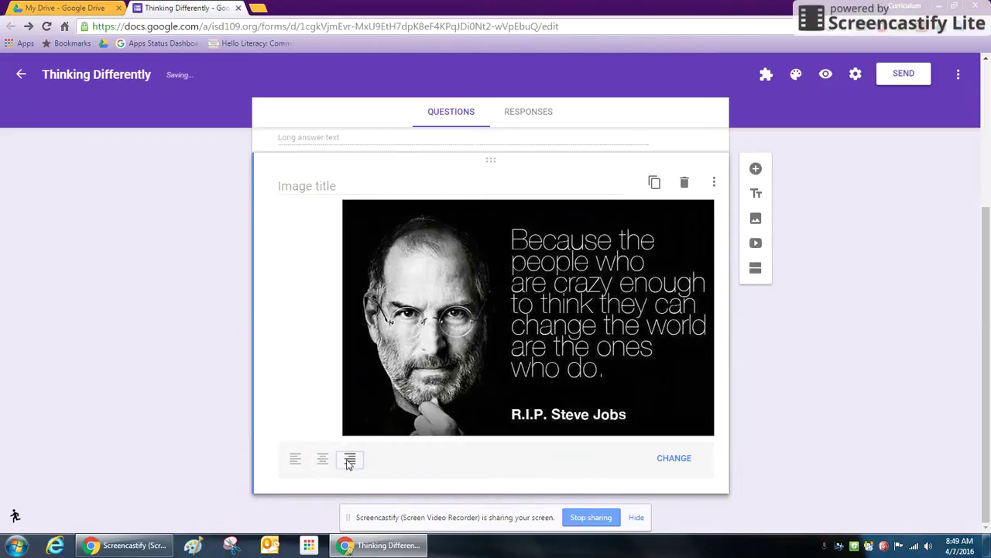
left_click(322, 461)
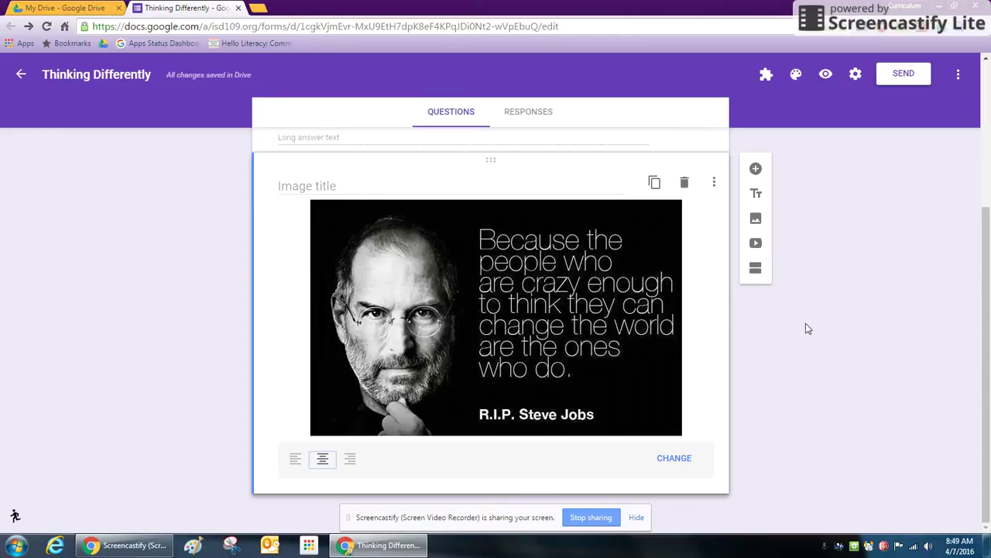
left_click(831, 357)
scroll(868, 422, "up", 2)
scroll(873, 421, "down", 1)
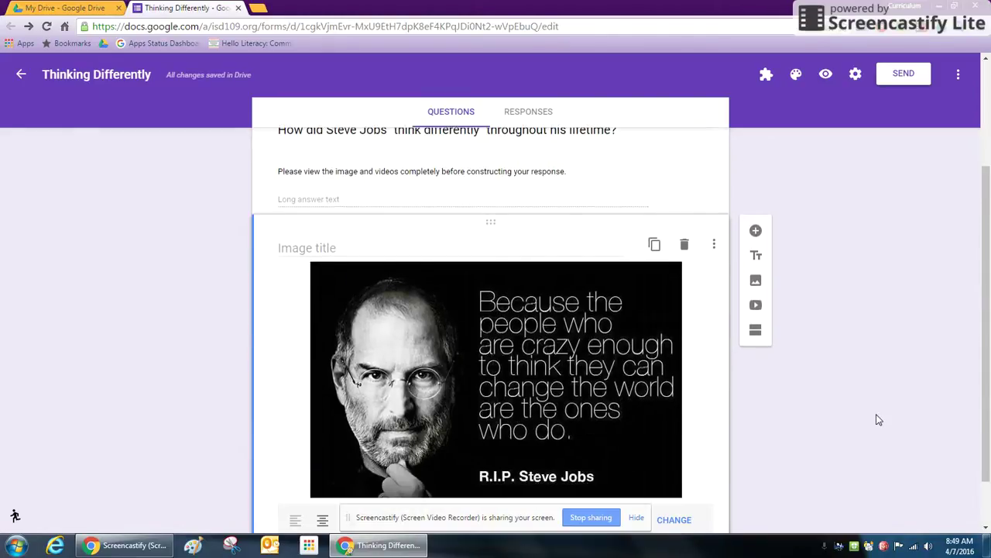
scroll(862, 395, "down", 1)
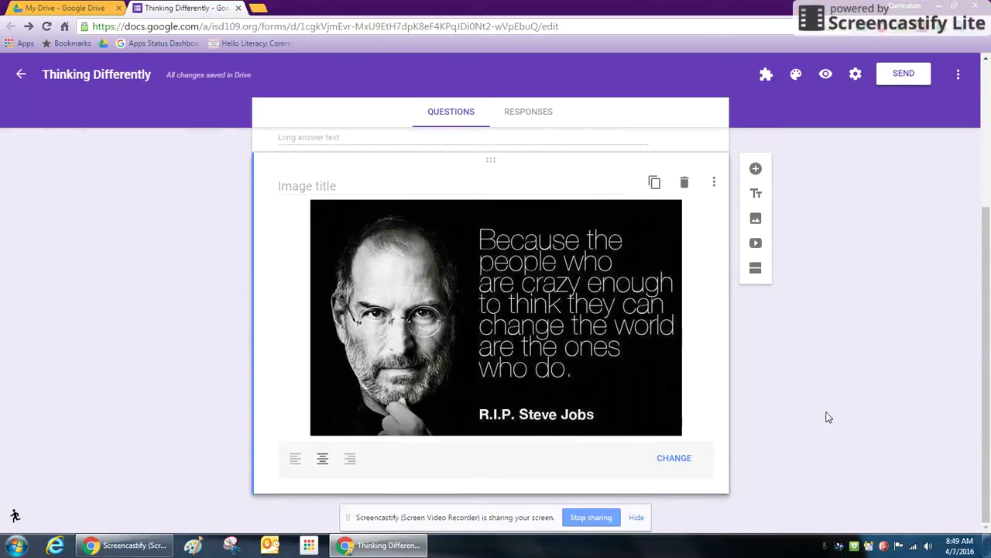
Step: Add the Apple Think Different ad as a video item via its pasted YouTube link
left_click(757, 245)
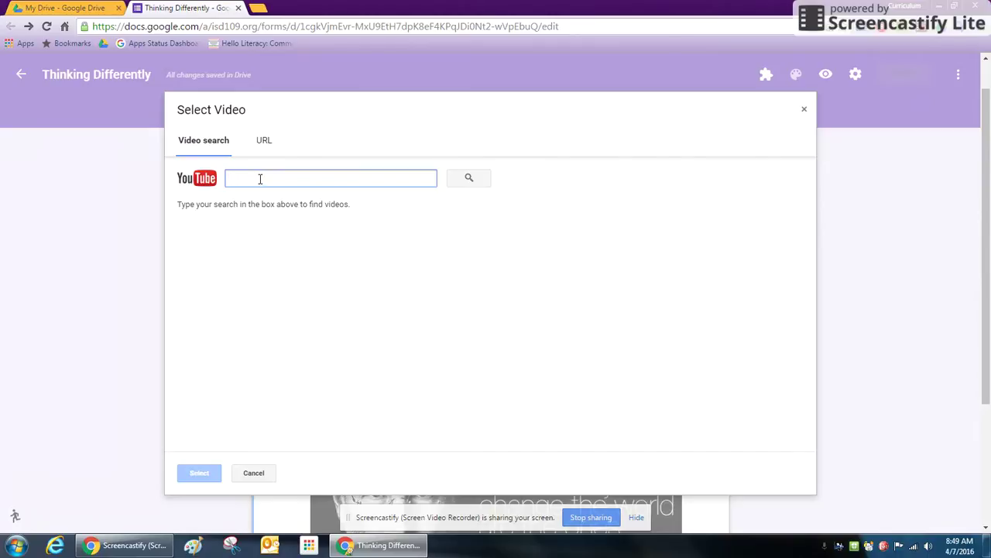
left_click(264, 140)
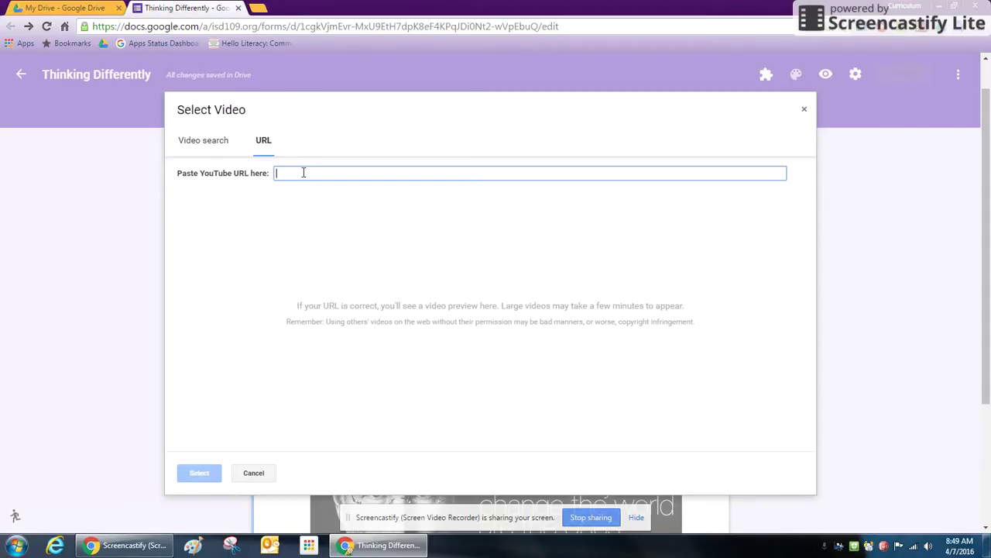
right_click(304, 173)
left_click(346, 246)
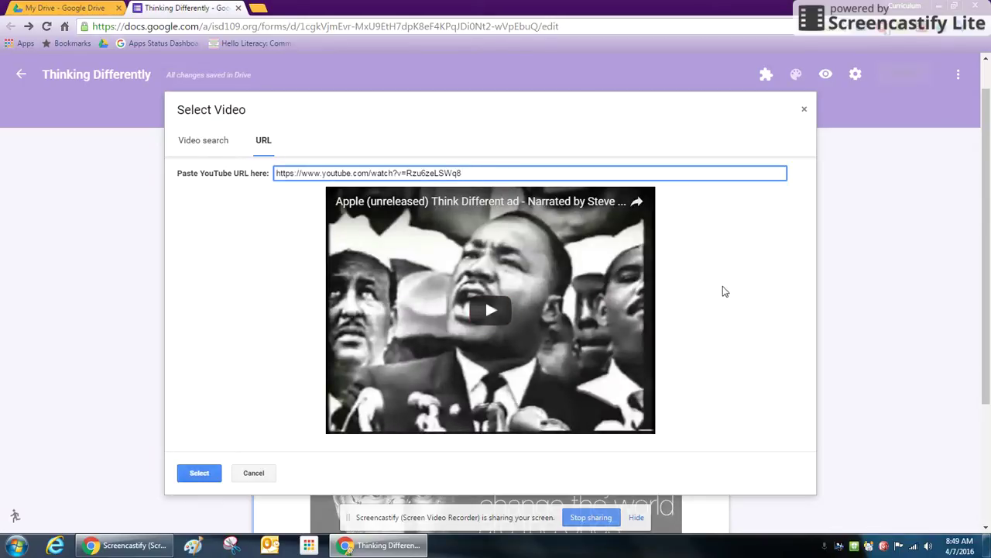
left_click(198, 474)
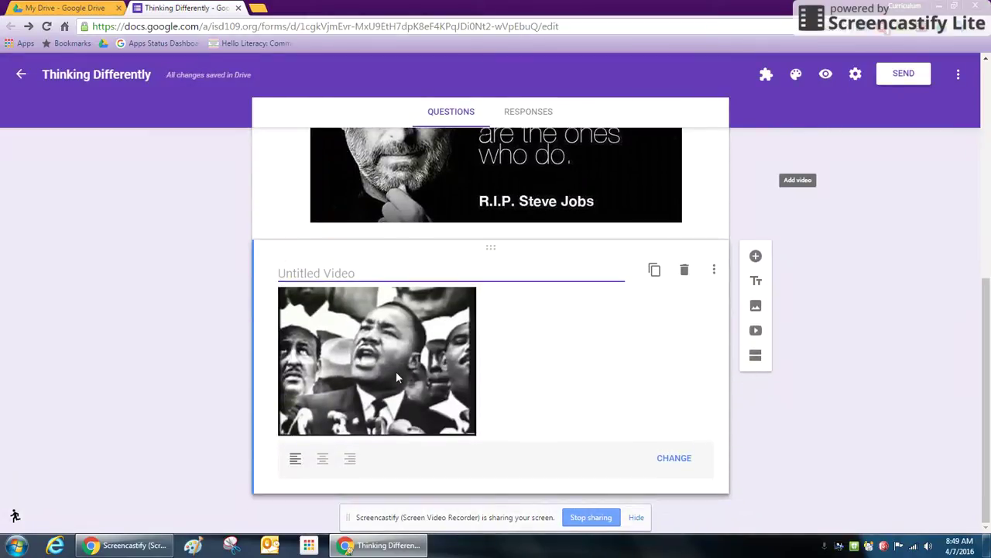
Step: Center the Apple ad video and title it Apple Ad-"Thinking Differently"
left_click(322, 459)
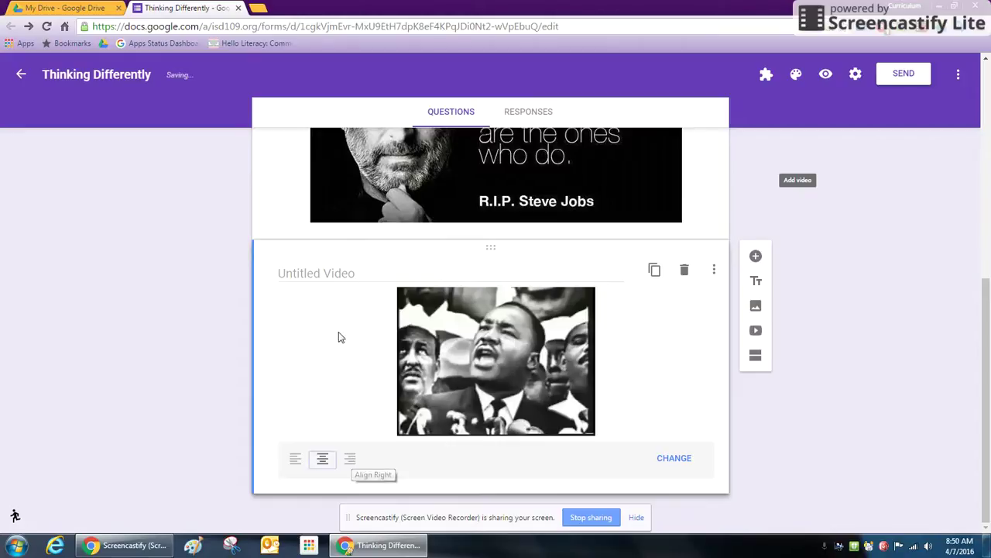
left_click(325, 273)
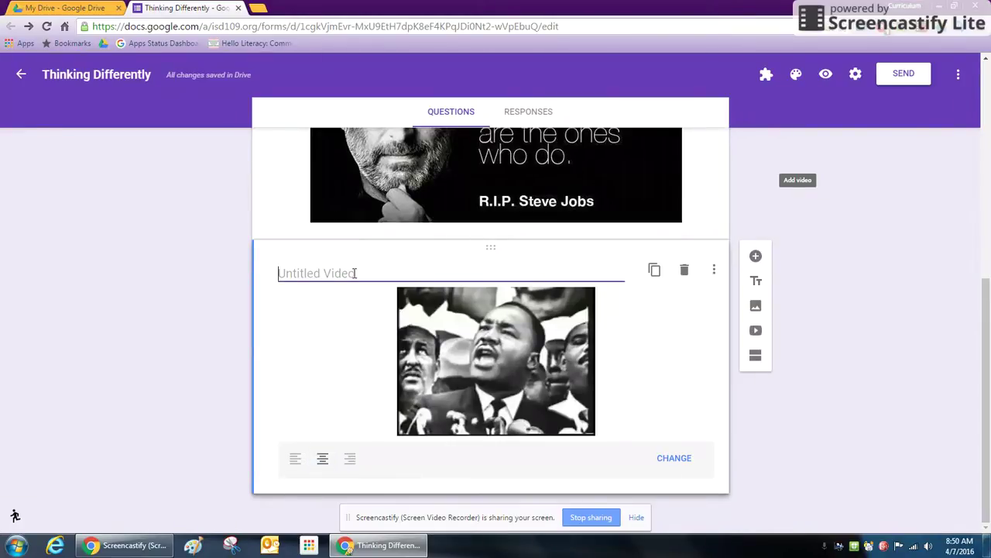
type("Apple Ad-")
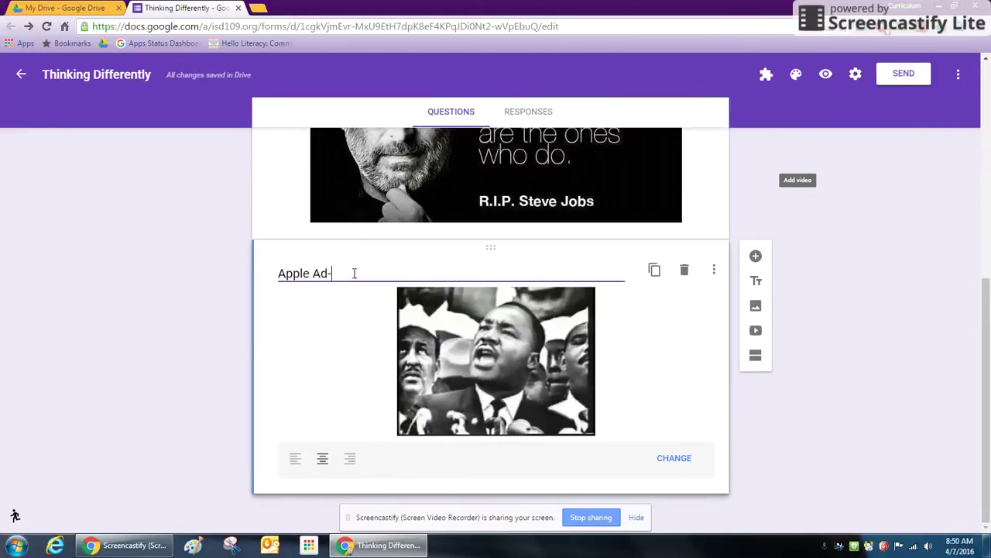
type("Thinking Differ")
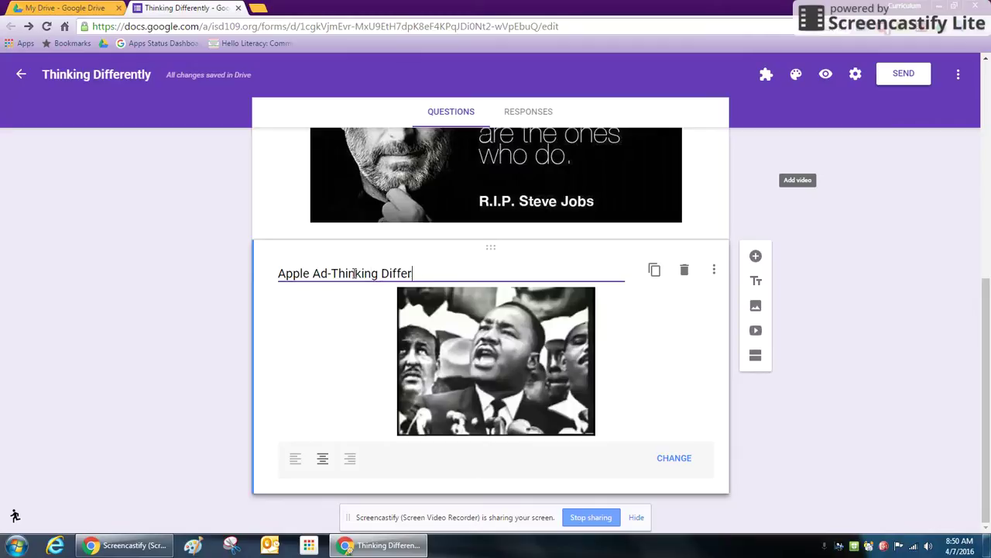
type("ently")
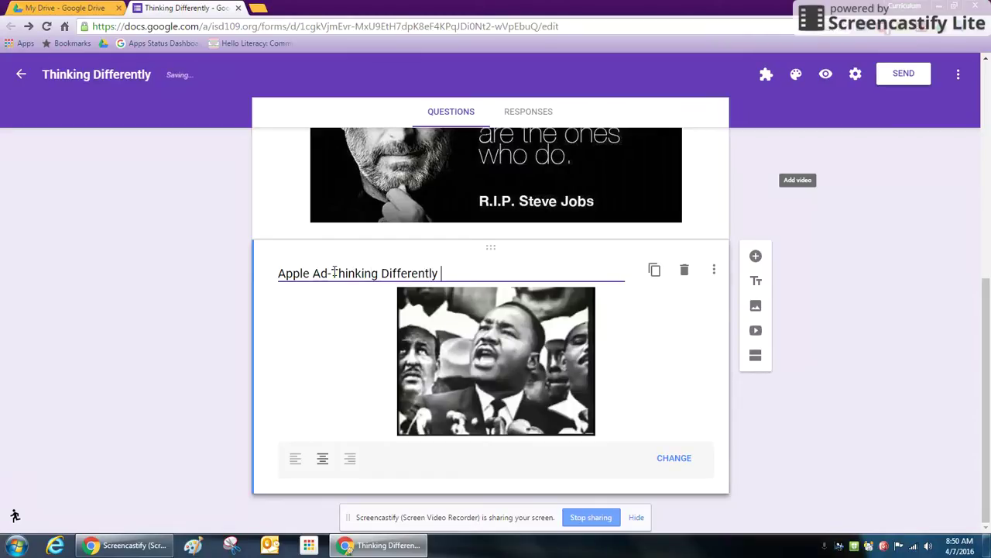
left_click(333, 273)
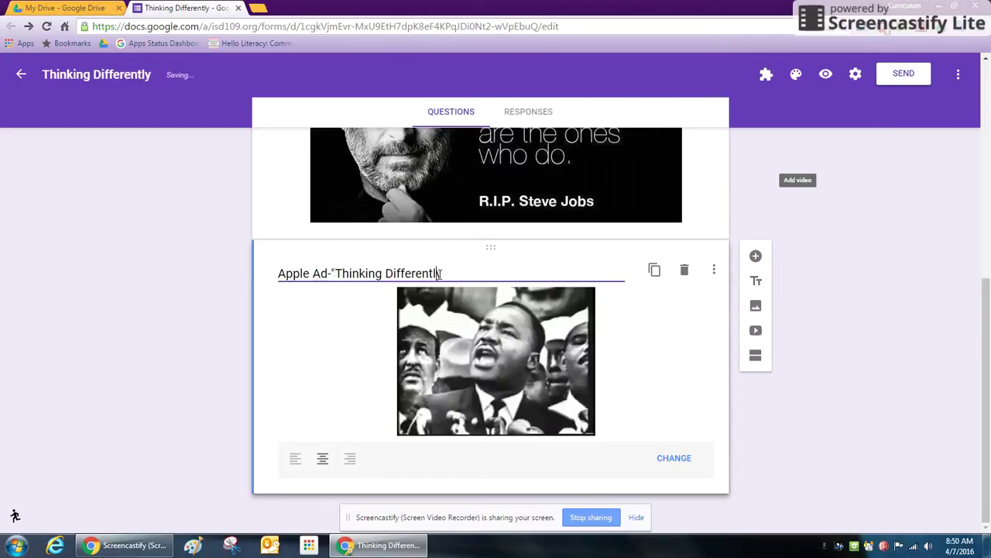
left_click(871, 379)
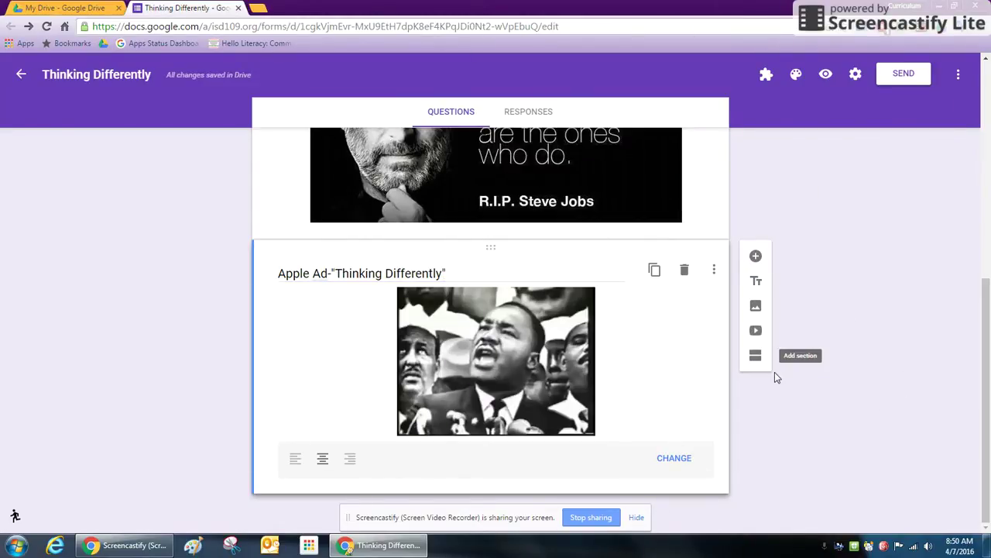
Step: Search YouTube and insert Steve Jobs' 2005 Stanford Commencement Address video
left_click(756, 332)
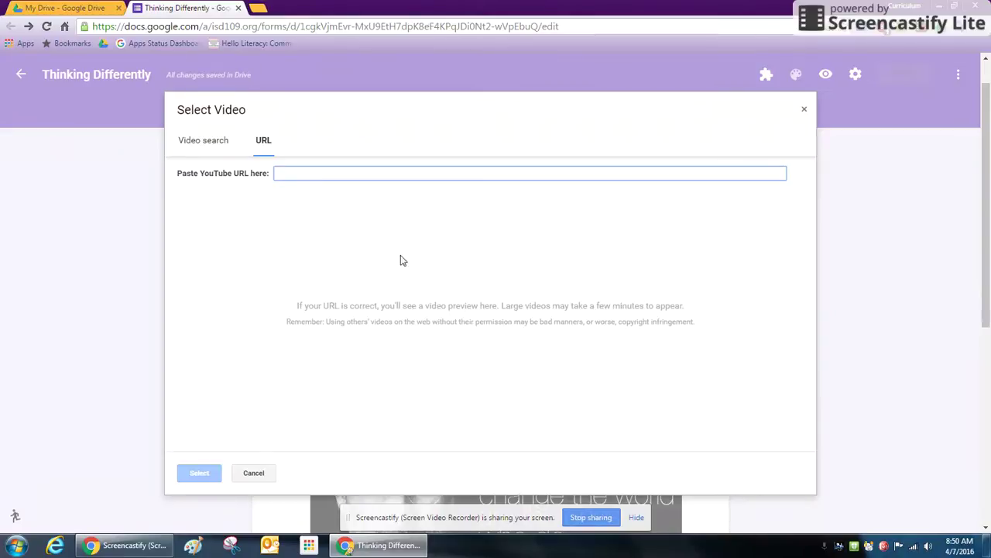
left_click(204, 144)
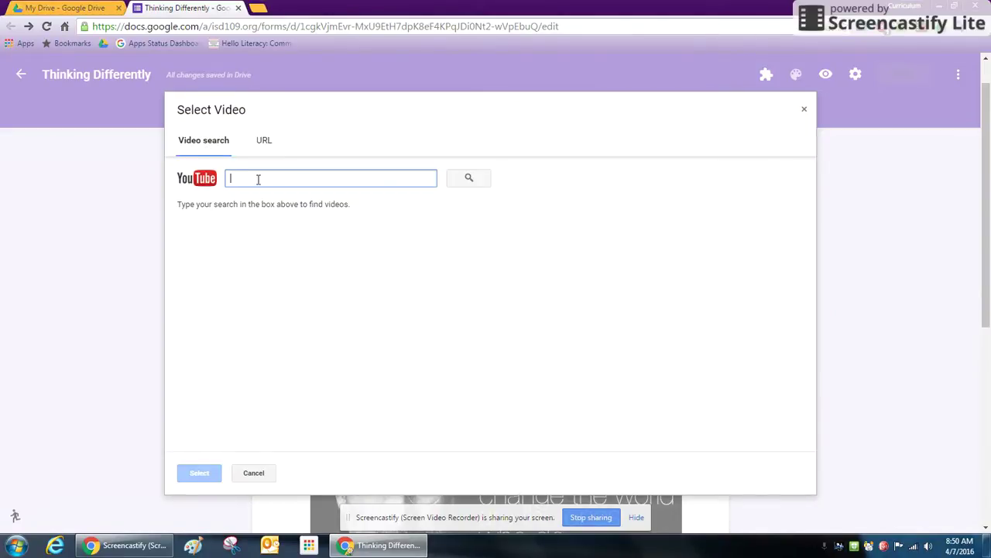
type("st")
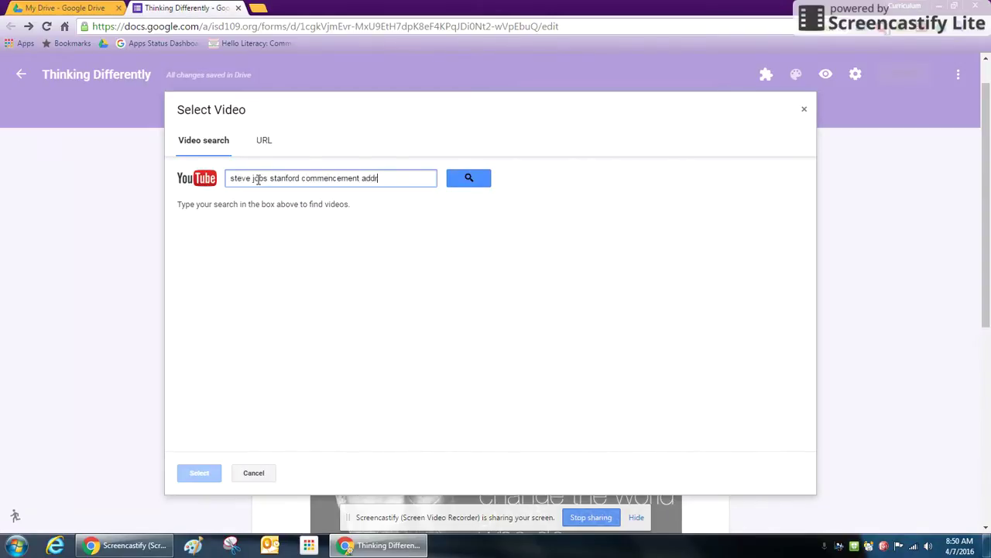
left_click(471, 184)
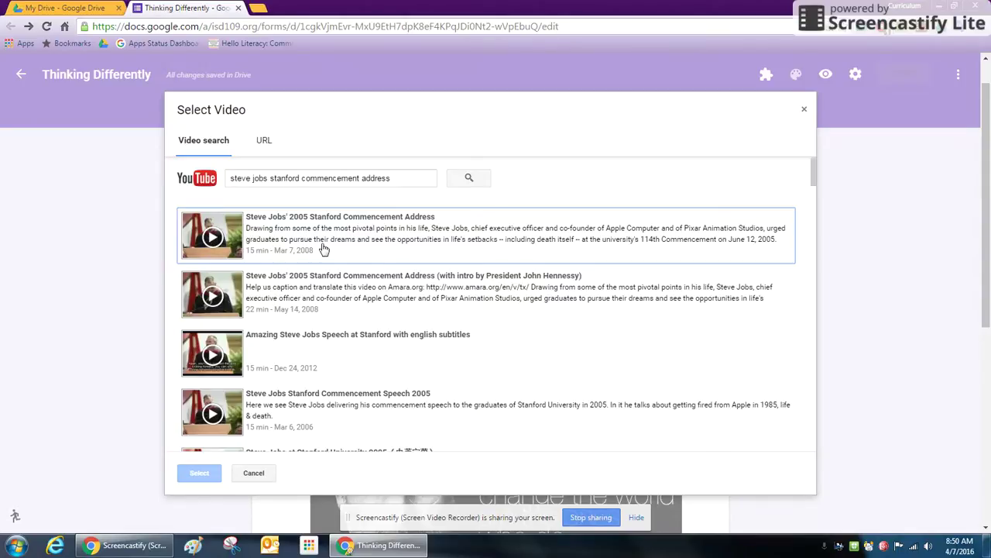
left_click(270, 230)
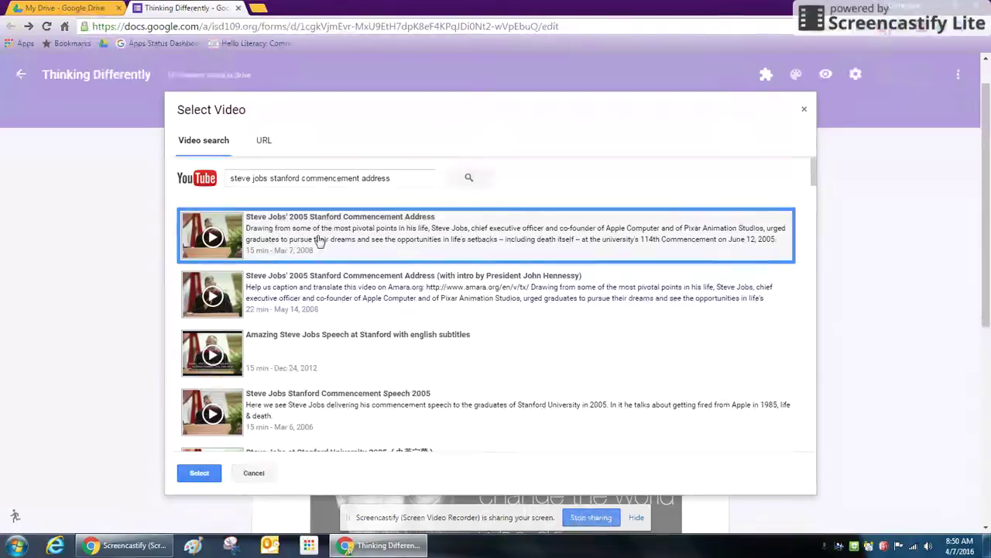
left_click(201, 475)
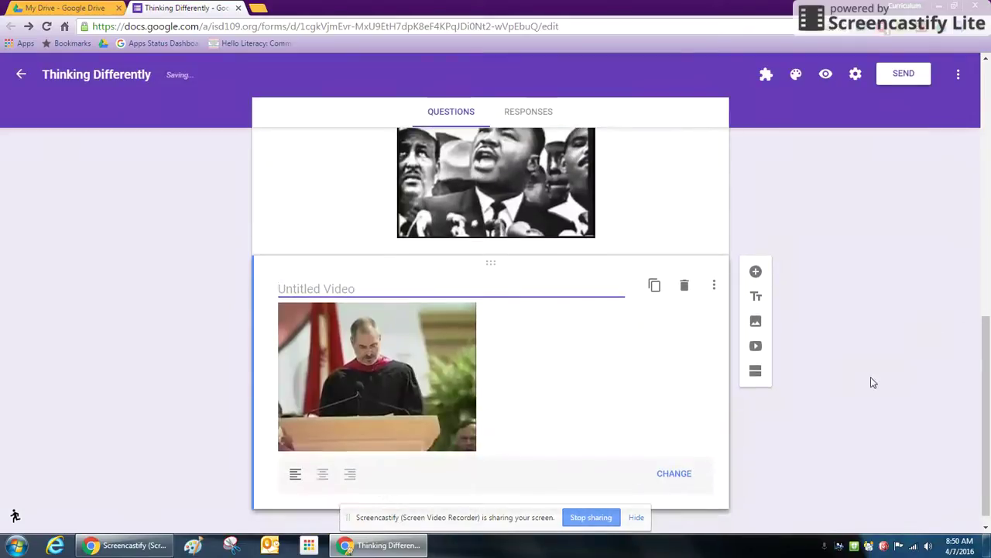
Step: Center the Stanford video and title it '2005 Commencement Address'
left_click(324, 480)
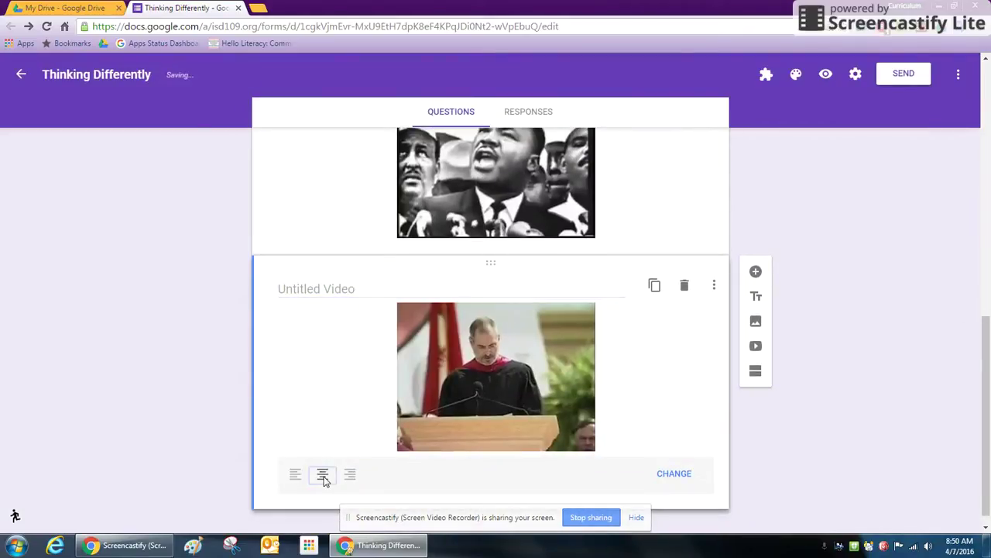
left_click(369, 288)
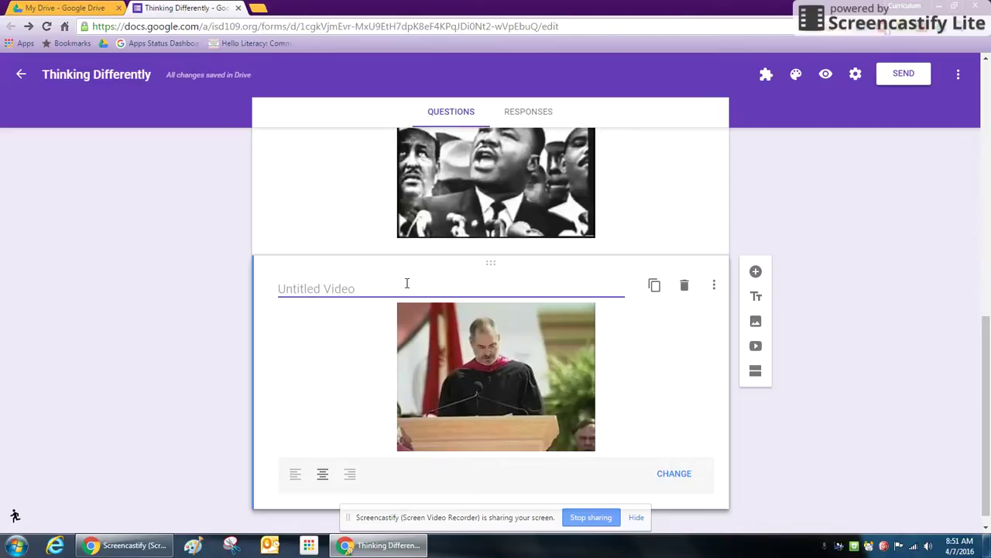
type("2005 Comm")
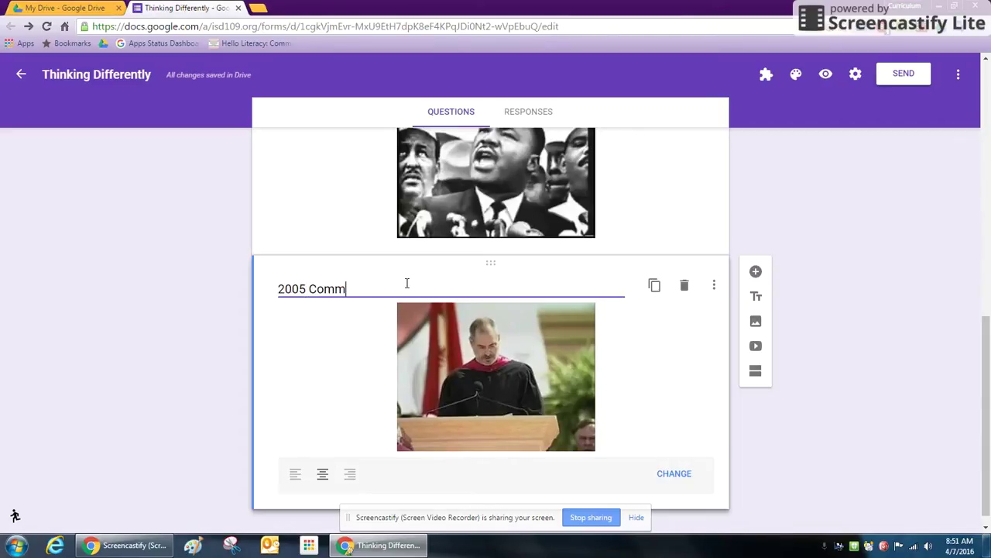
type("encement Address")
left_click(879, 377)
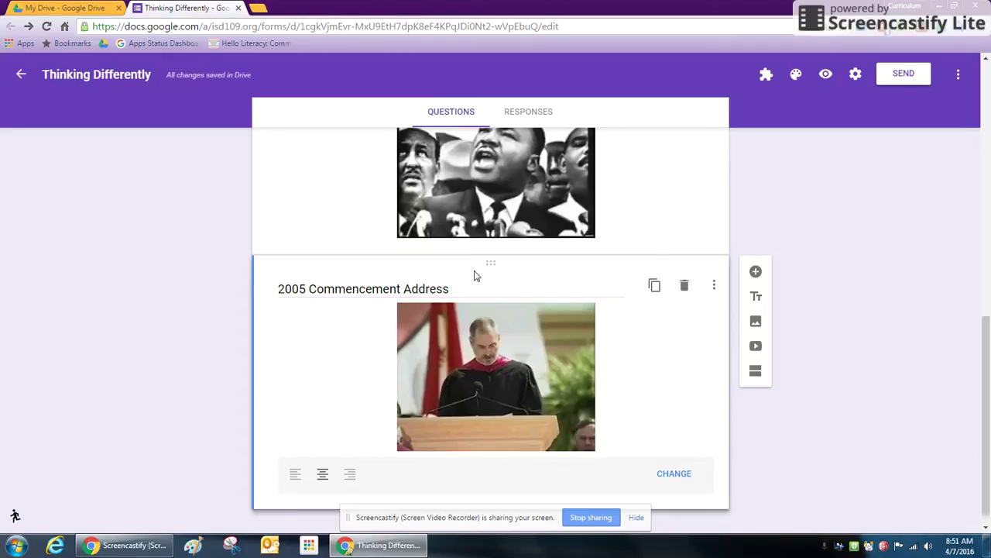
Step: Drag the 2005 Commencement Address video card above the Apple ad, directly under the Steve Jobs image
mouse_move(491, 263)
left_mouse_down()
mouse_move(502, 136)
mouse_move(501, 270)
left_mouse_up()
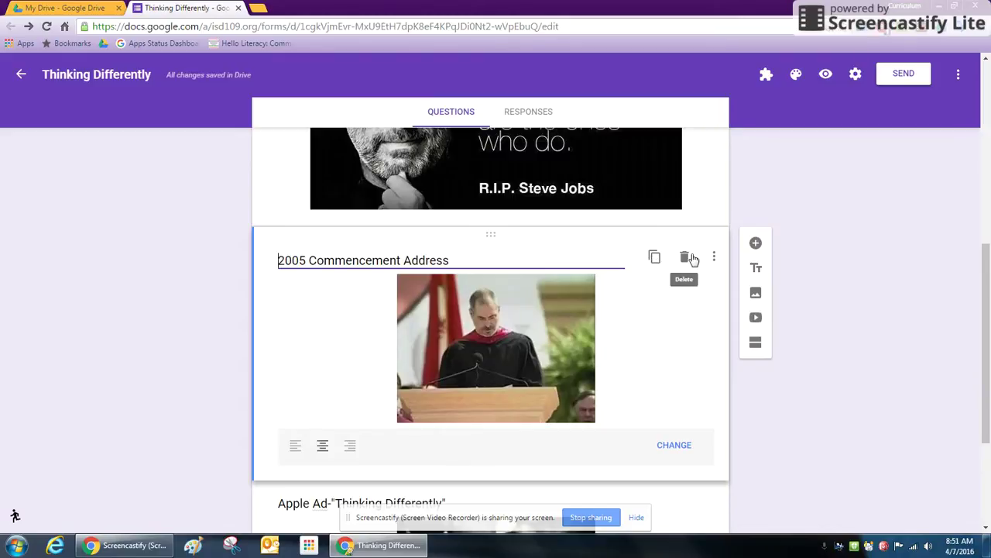
left_click(715, 258)
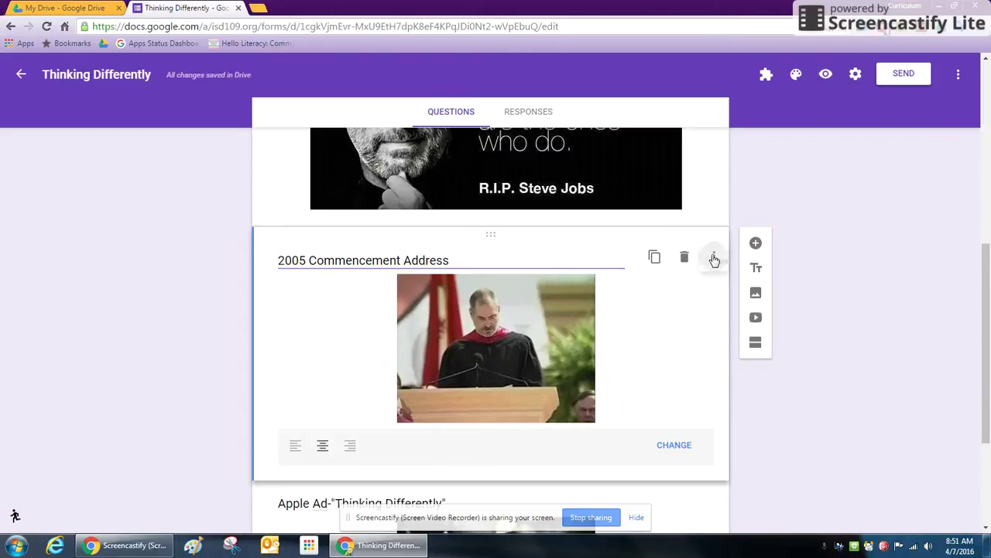
left_click(887, 244)
scroll(873, 376, "up", 3)
scroll(874, 376, "up", 3)
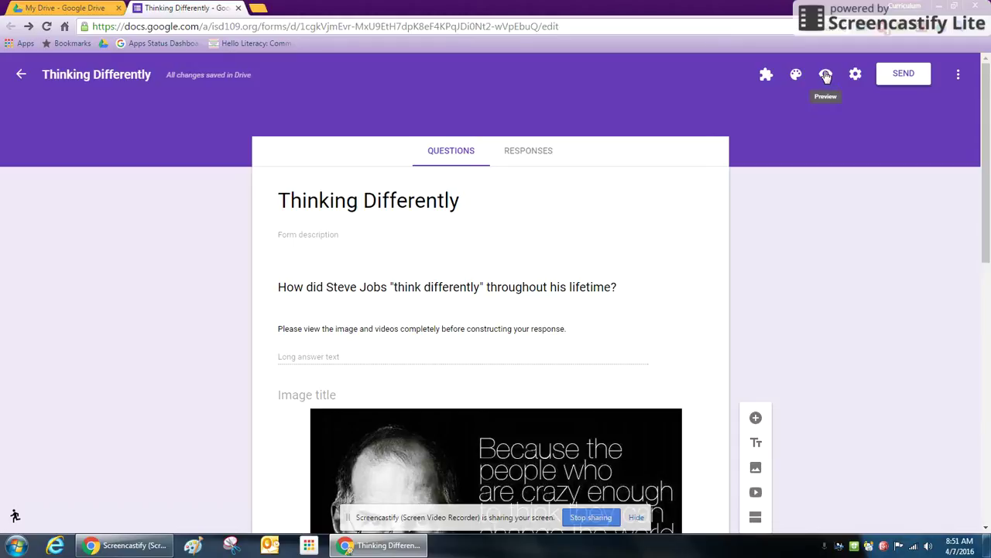
Step: Preview the form in a new tab and briefly play, then pause, the Stanford commencement video
left_click(825, 75)
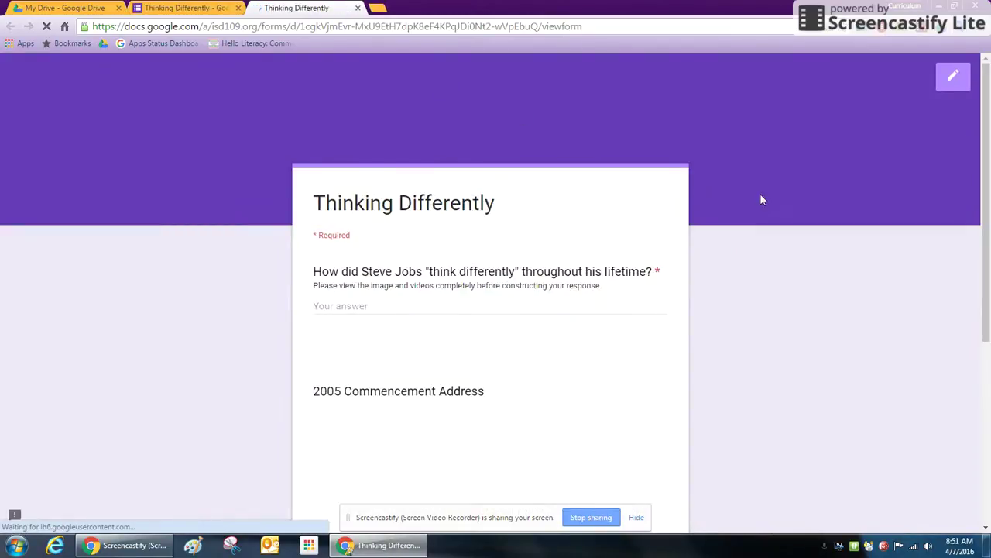
left_click_drag(987, 120, 989, 304)
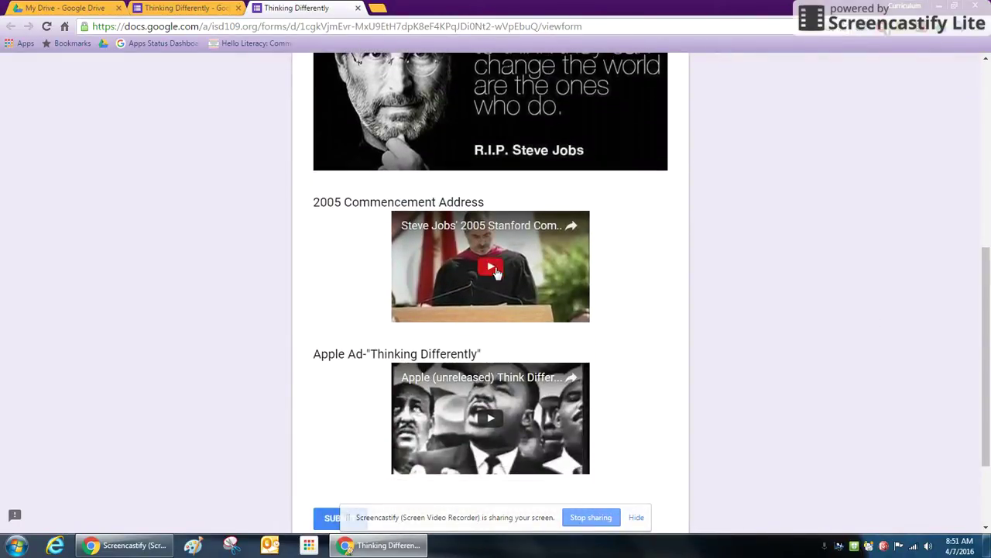
left_click(490, 271)
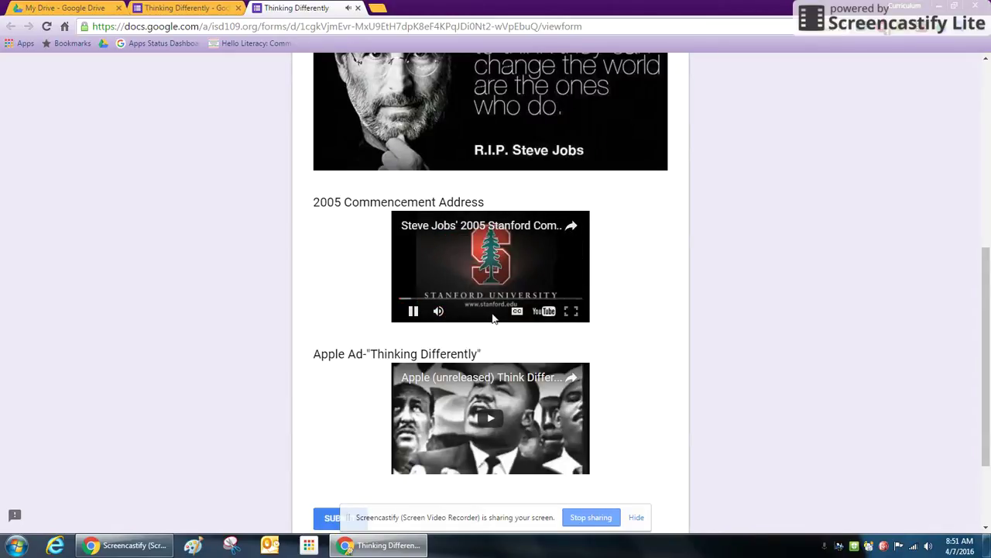
left_click(413, 311)
scroll(772, 309, "down", 2)
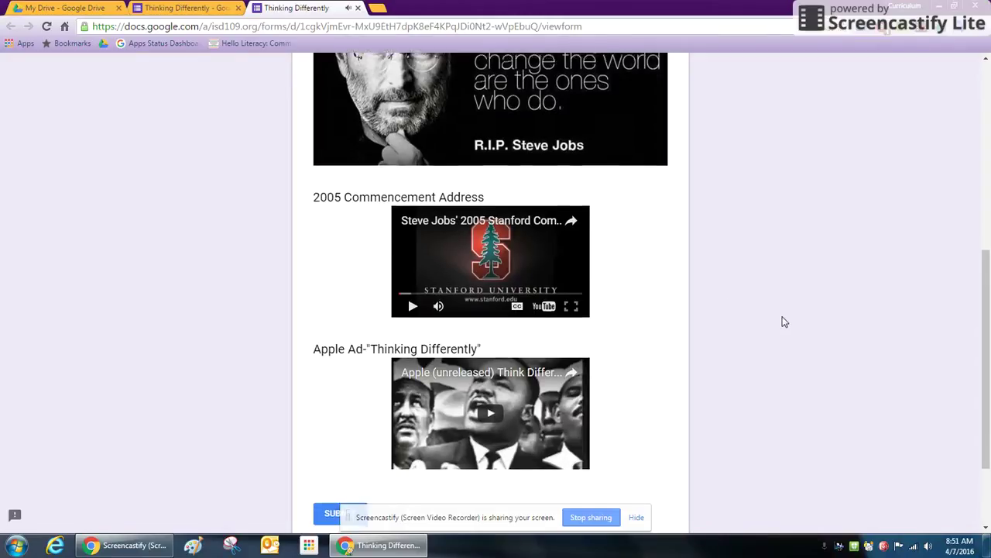
scroll(856, 361, "up", 1)
scroll(858, 361, "up", 6)
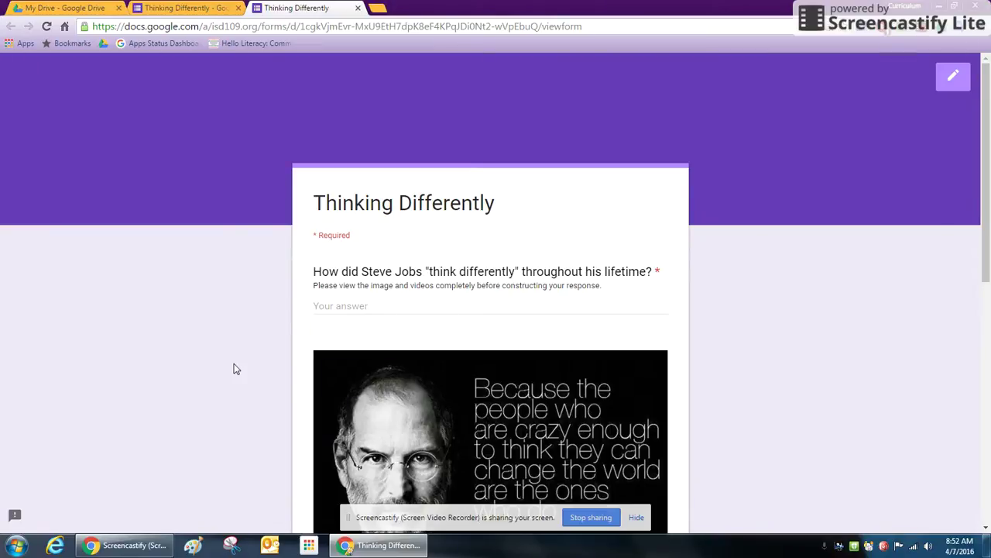
scroll(232, 369, "down", 1)
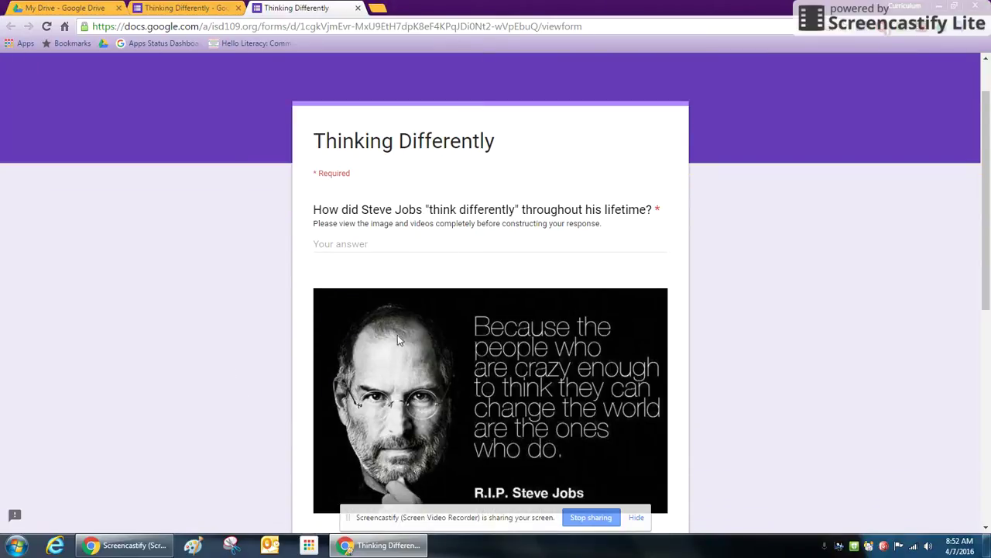